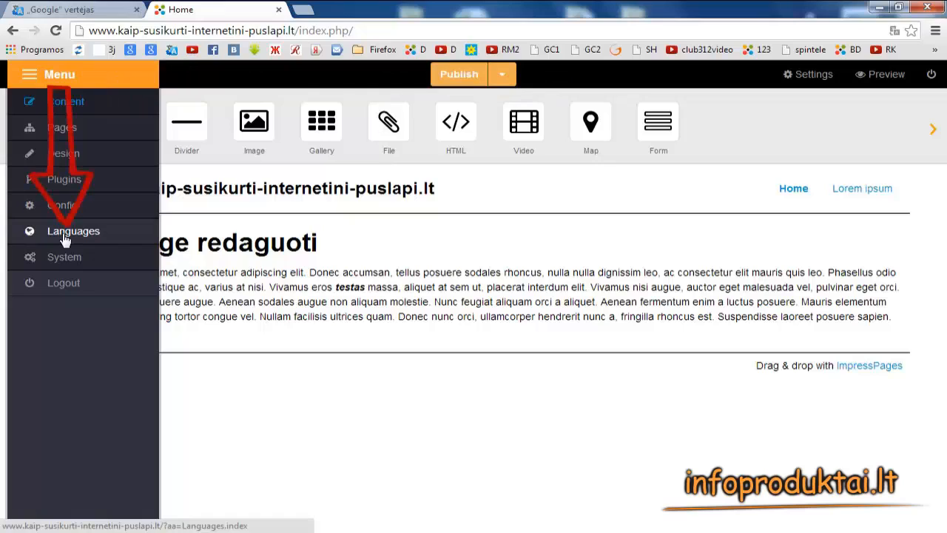
- Open the site's language settings and add Lithuanian (lietuvių kalba) as a language
left_click(64, 239)
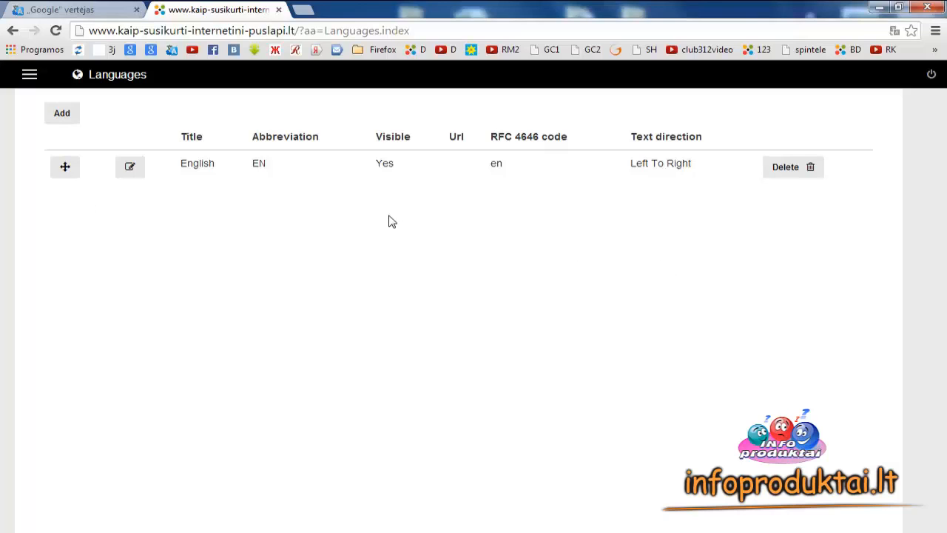
left_click(65, 116)
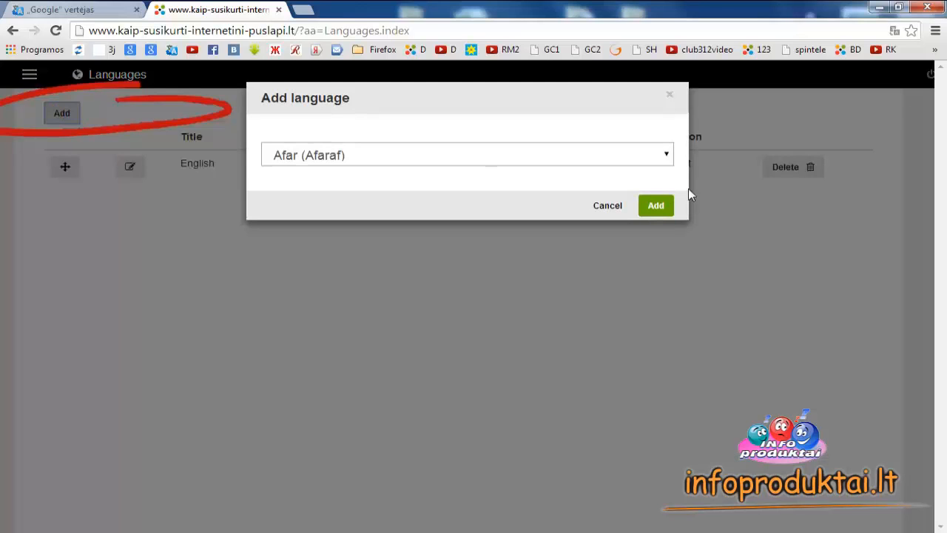
left_click(665, 156)
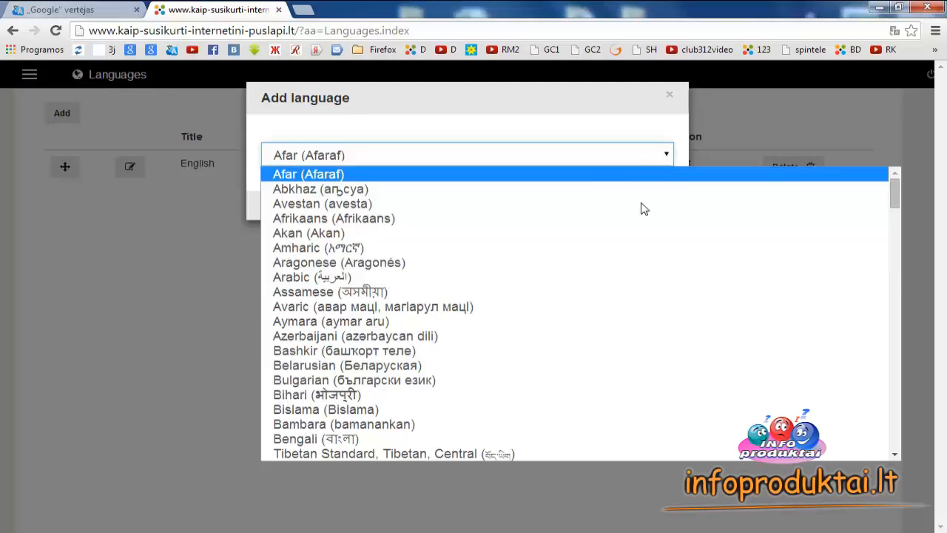
scroll(604, 307, "down", 10)
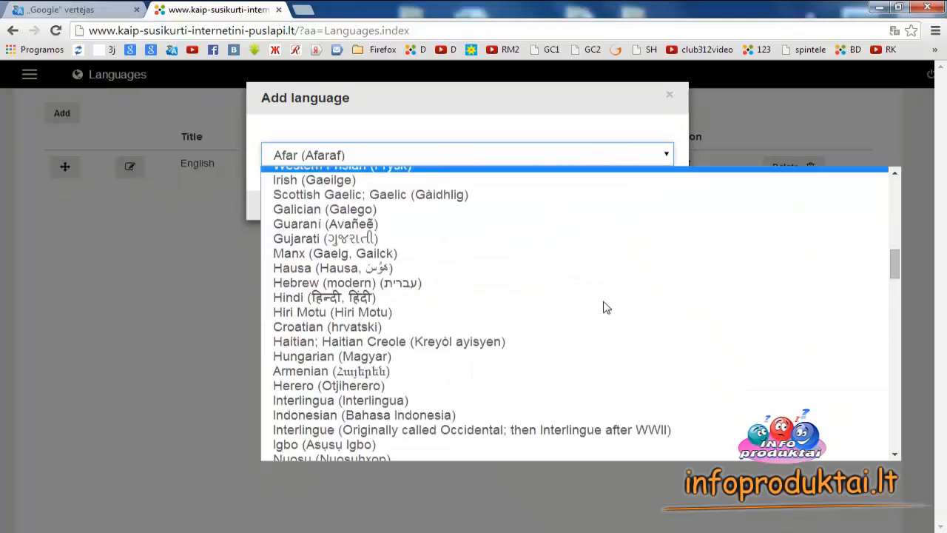
scroll(604, 308, "down", 2)
scroll(604, 305, "down", 5)
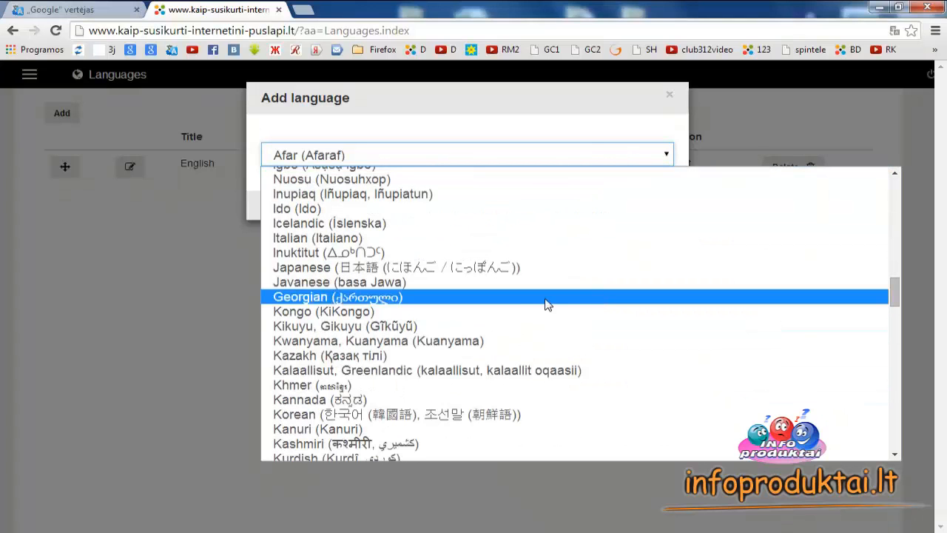
scroll(505, 277, "down", 5)
scroll(562, 314, "up", 20)
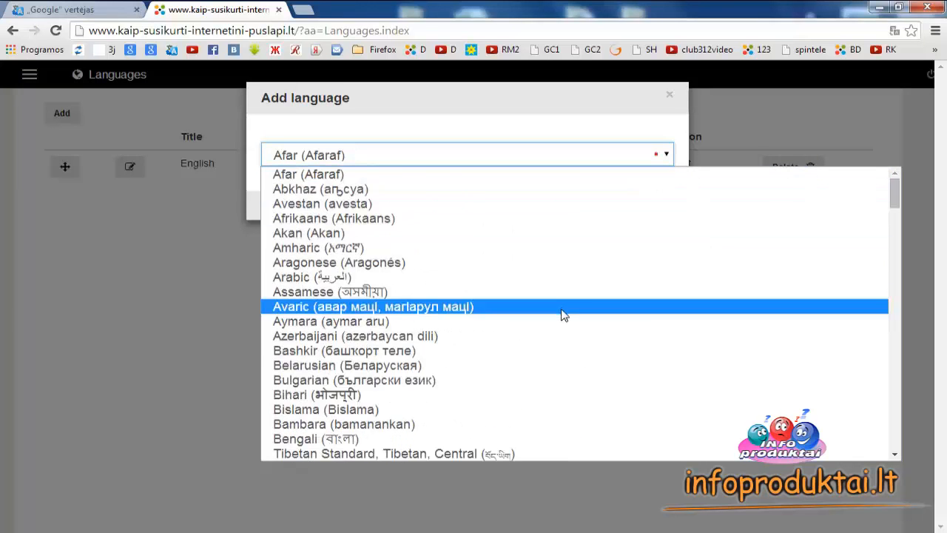
scroll(562, 315, "down", 20)
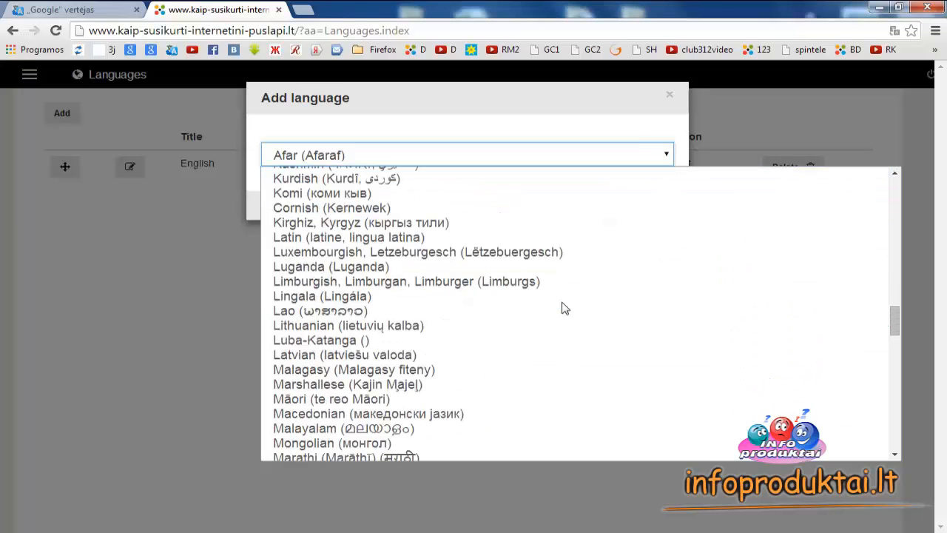
left_click(429, 328)
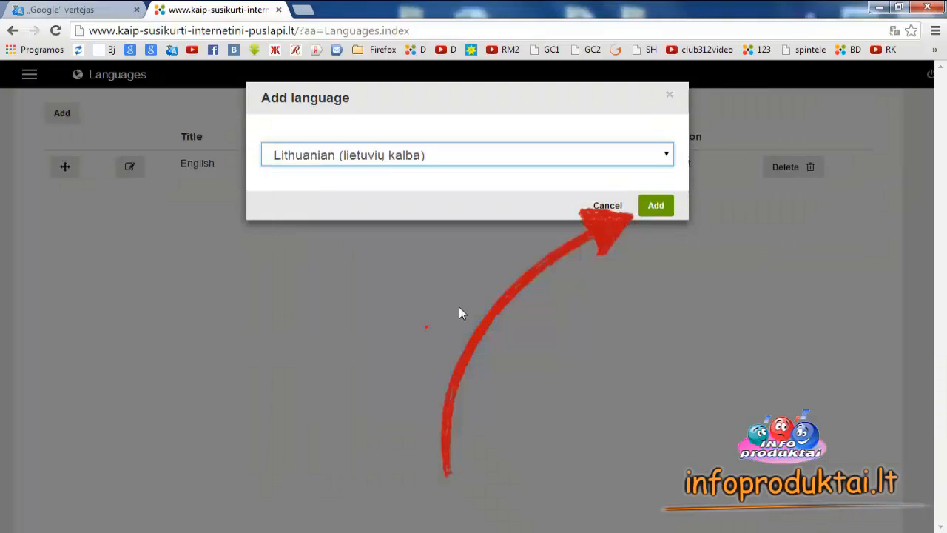
left_click(655, 209)
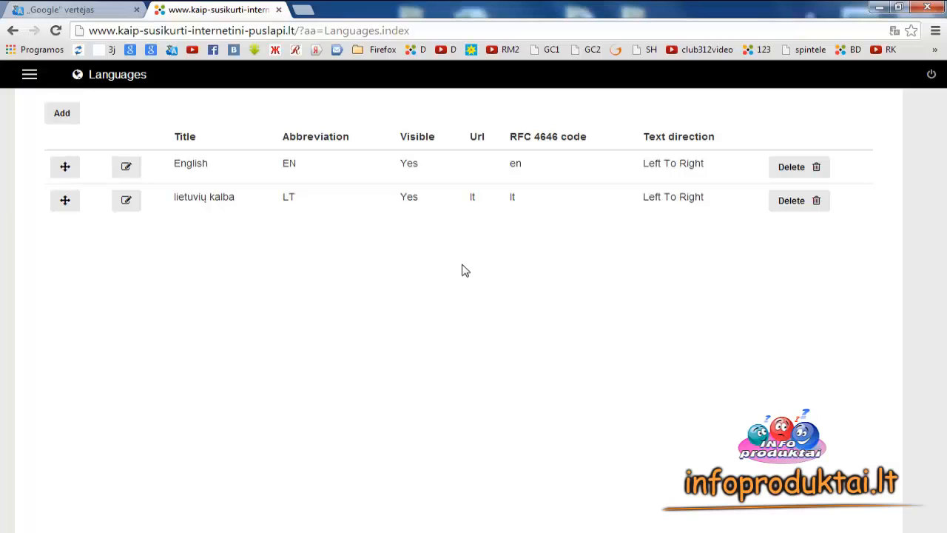
- Add Russian (русский язык) to the site's languages
left_click(72, 115)
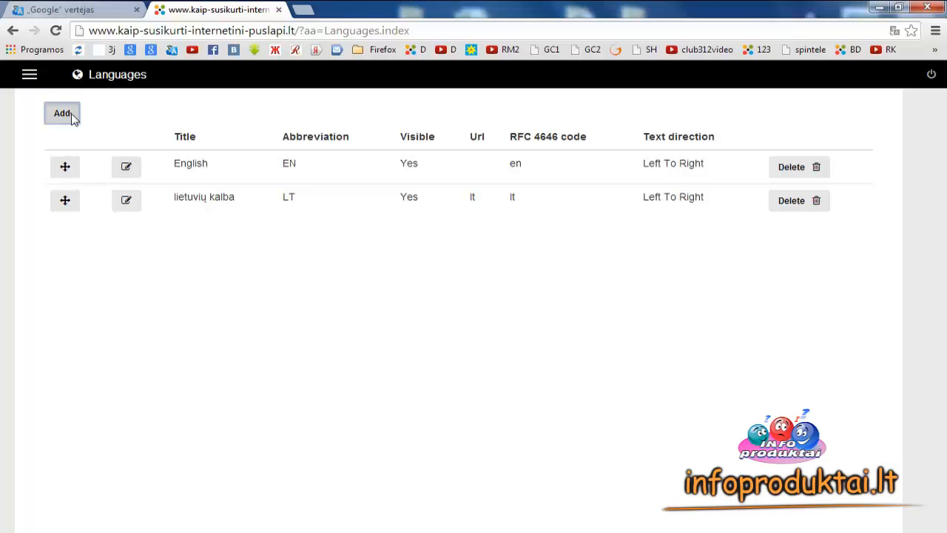
left_click(647, 156)
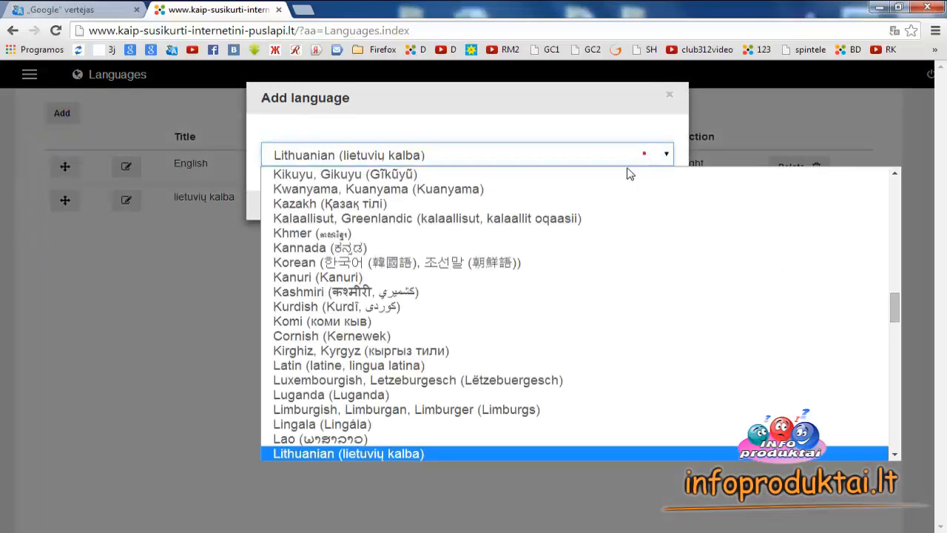
scroll(510, 304, "down", 9)
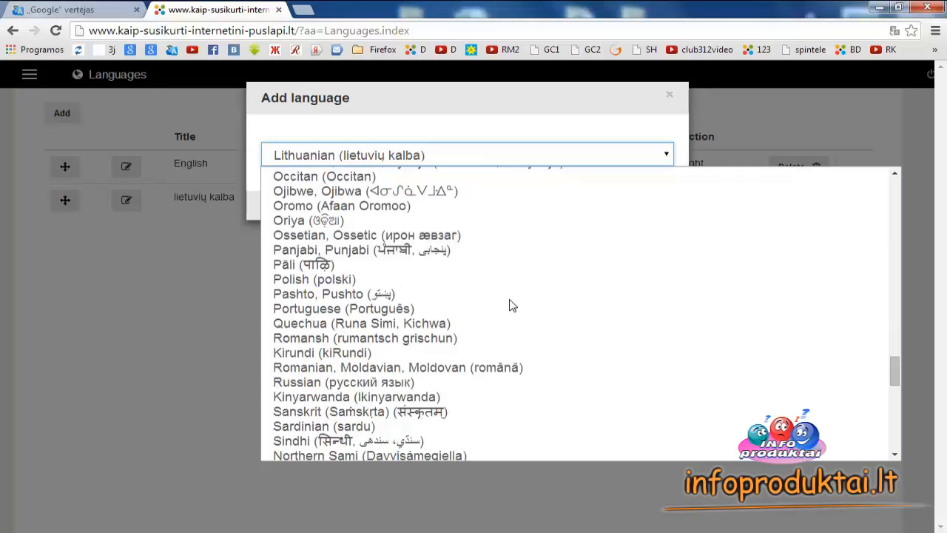
left_click(371, 382)
left_click(656, 208)
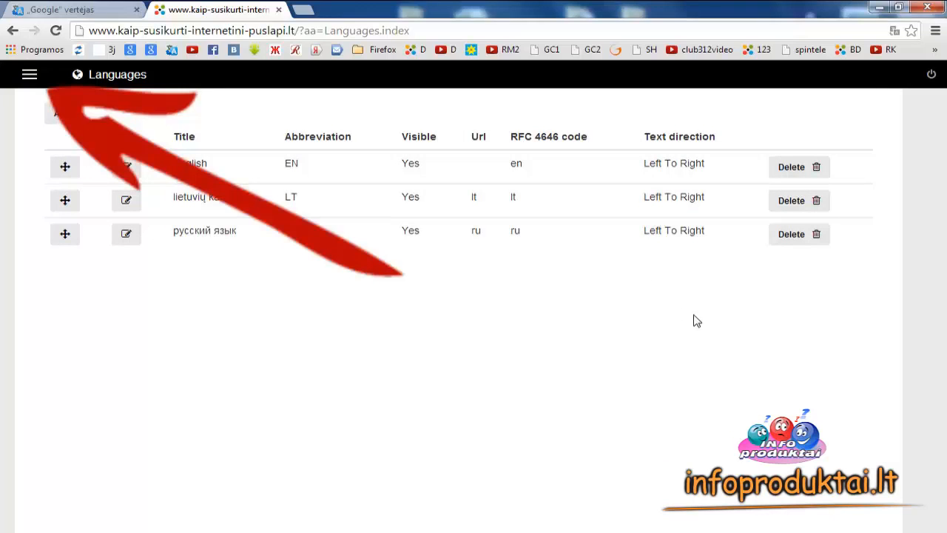
- Return to the site content and view the LT and RU language versions, ending on the EN version
left_click(29, 75)
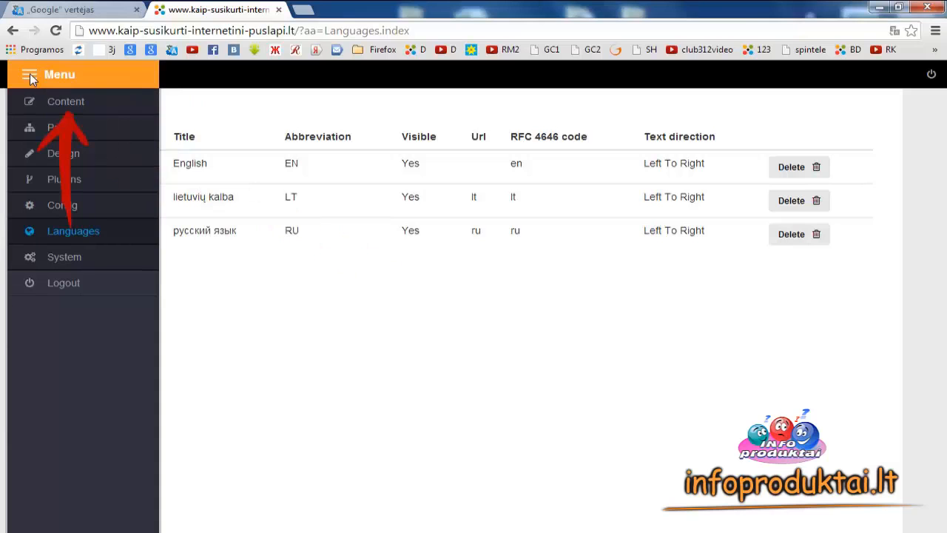
left_click(25, 99)
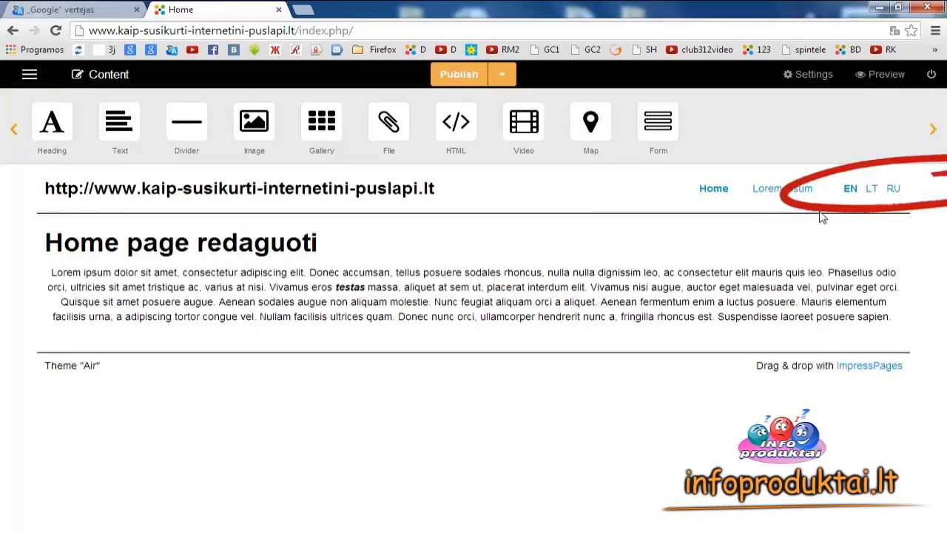
left_click(871, 188)
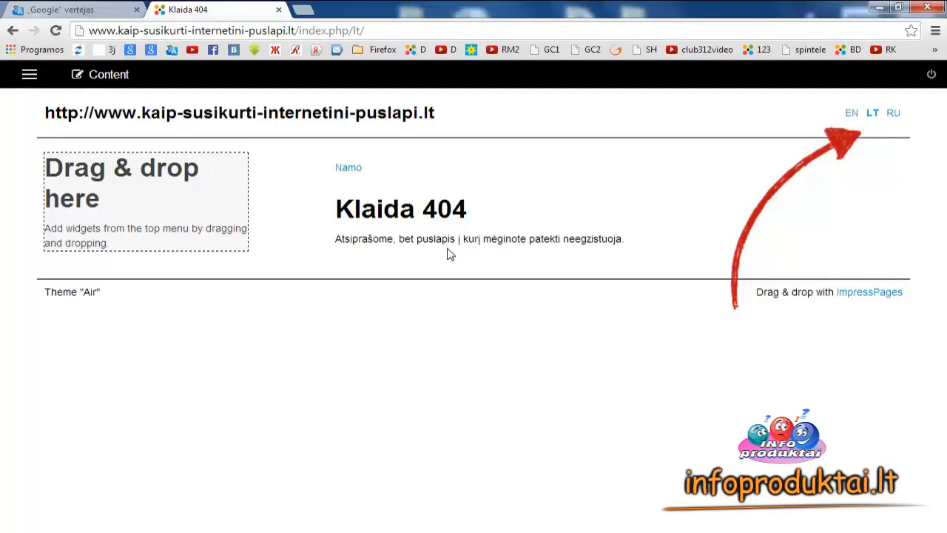
left_click(890, 118)
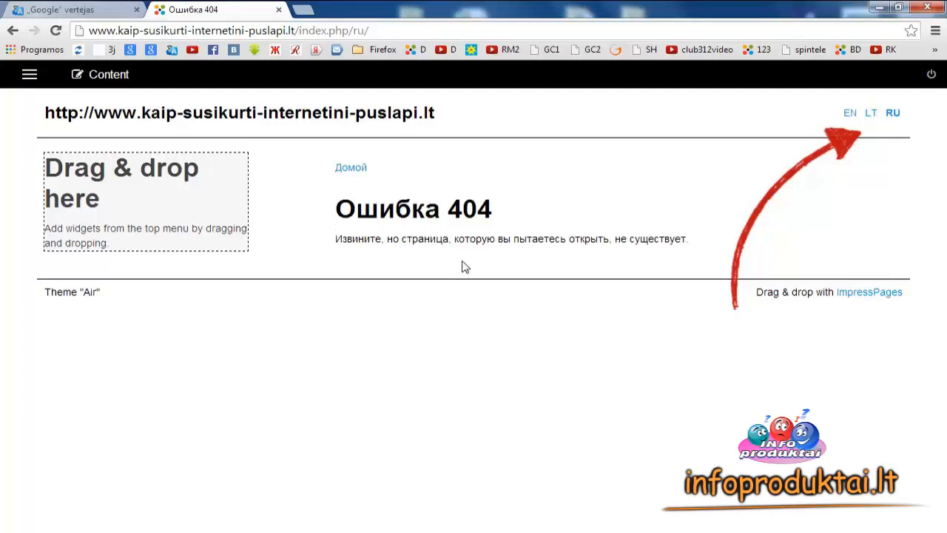
left_click(848, 116)
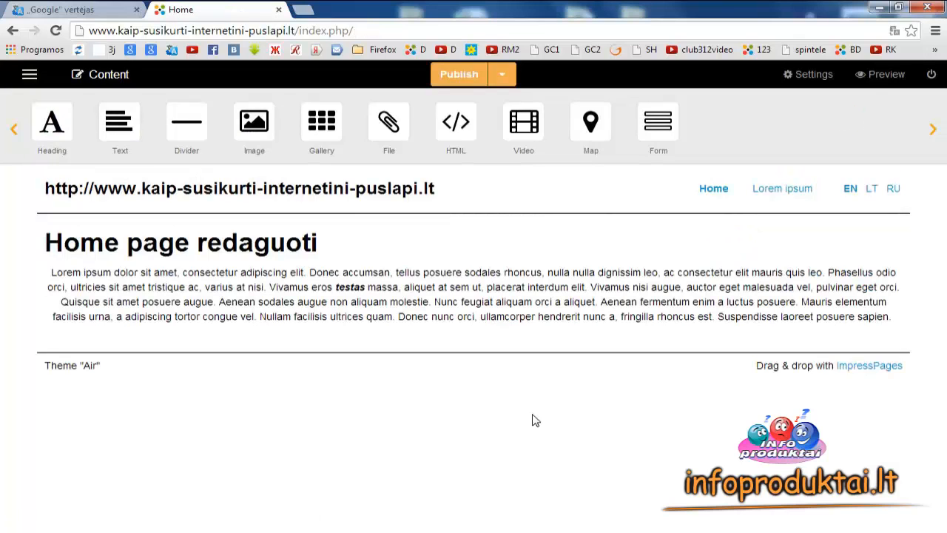
- Open the page management and add a menu titled Menu1 of type Tree (for menu) to the LT language
left_click(30, 74)
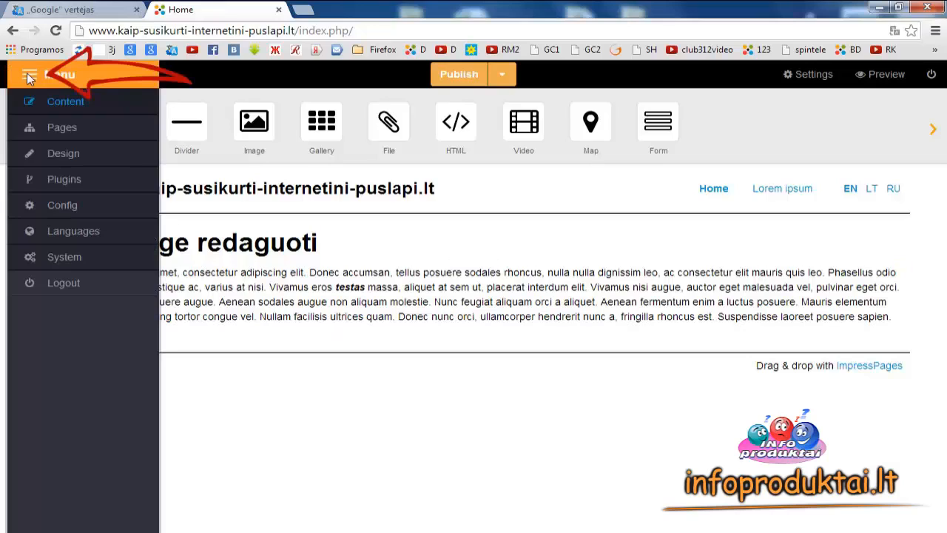
left_click(61, 131)
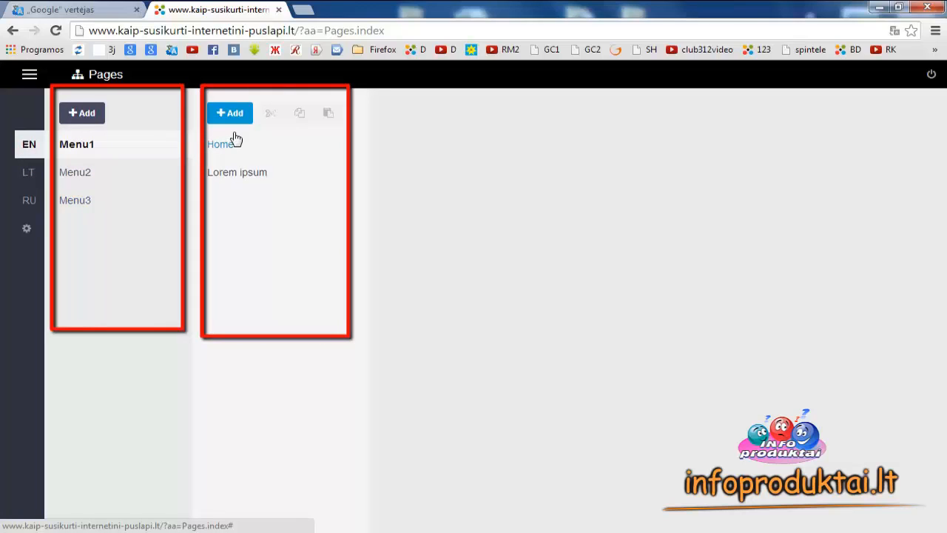
left_click(27, 177)
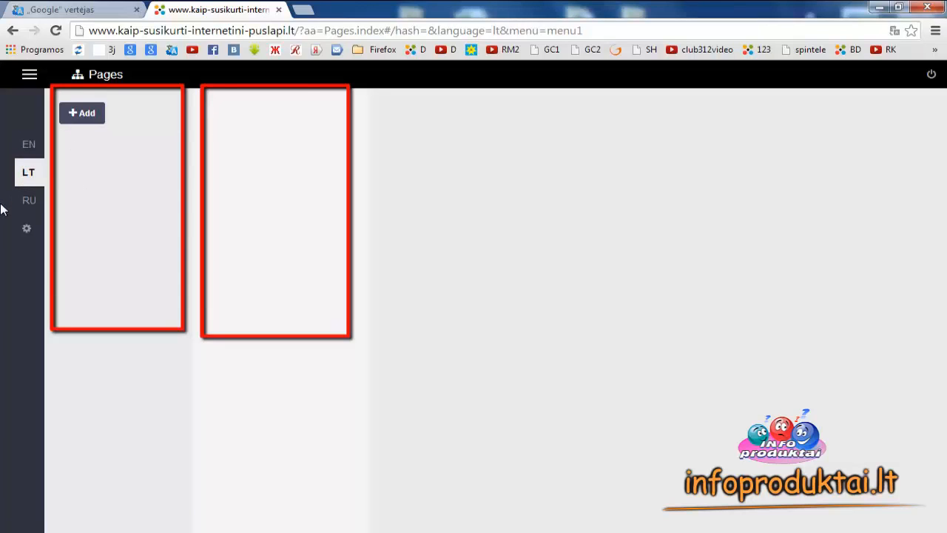
left_click(26, 207)
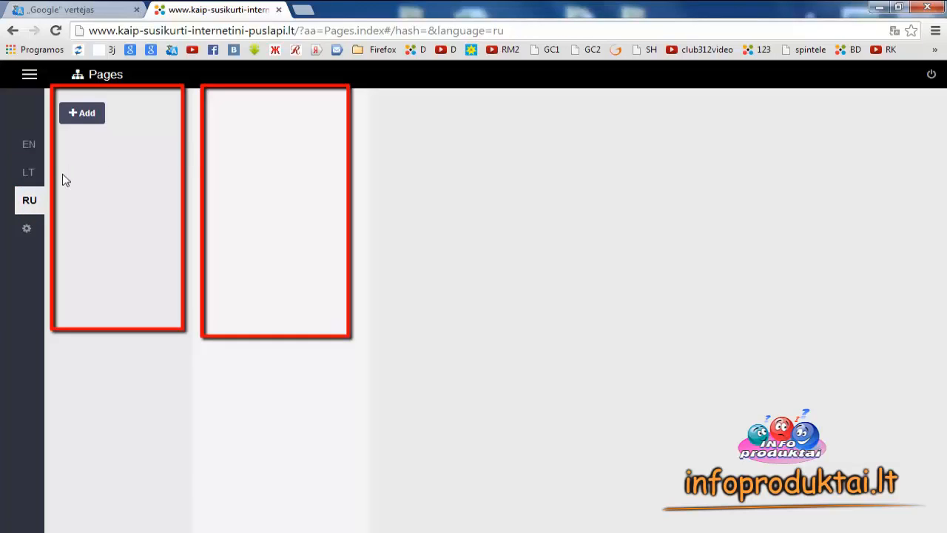
left_click(28, 174)
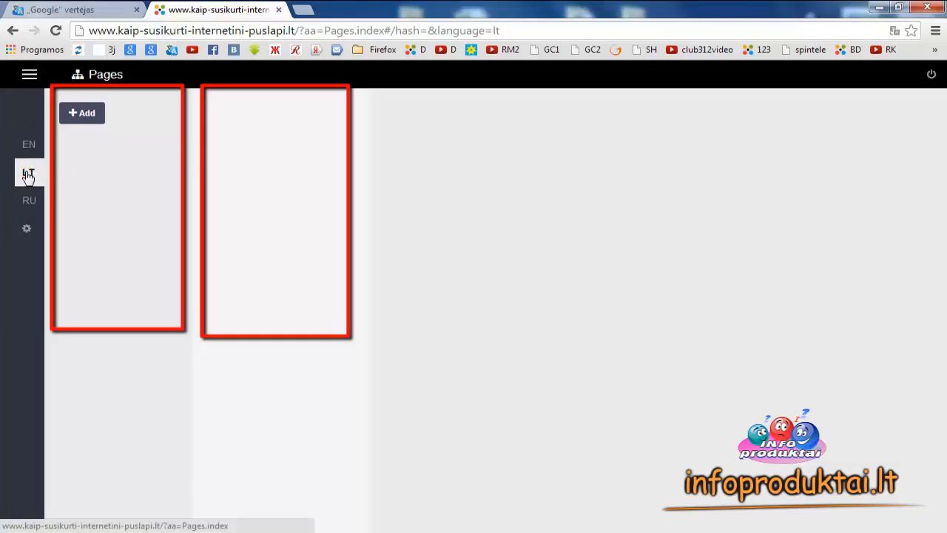
left_click(84, 115)
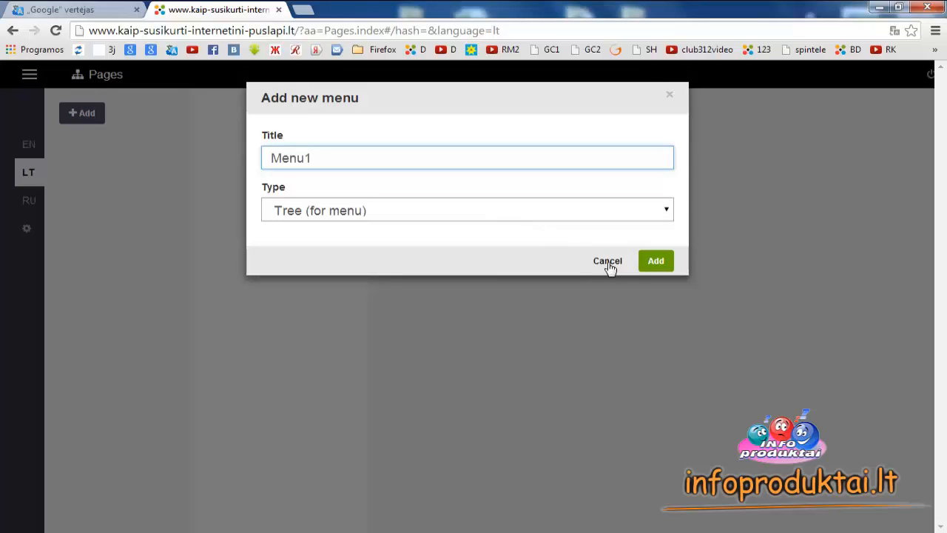
left_click(656, 264)
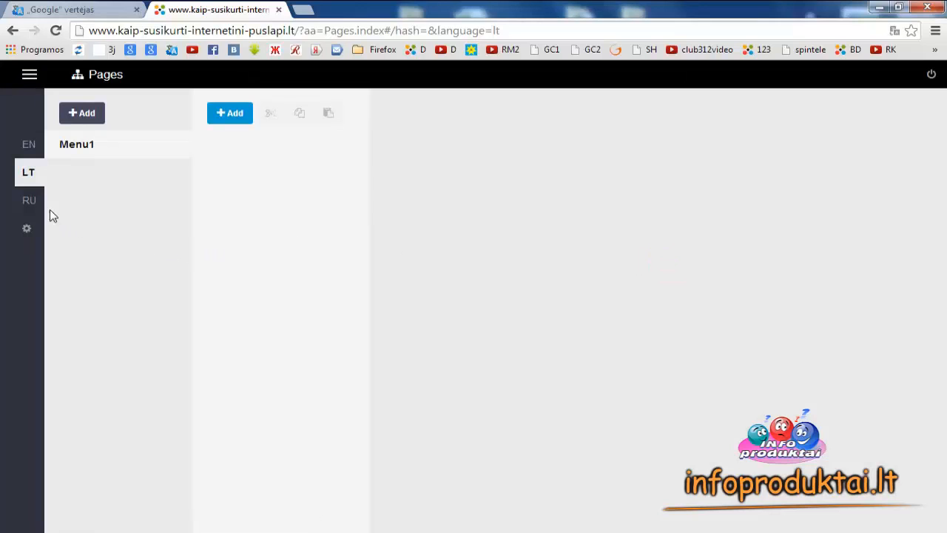
- Add a menu titled Menu1 of type Tree (for menu) to the RU language
left_click(27, 200)
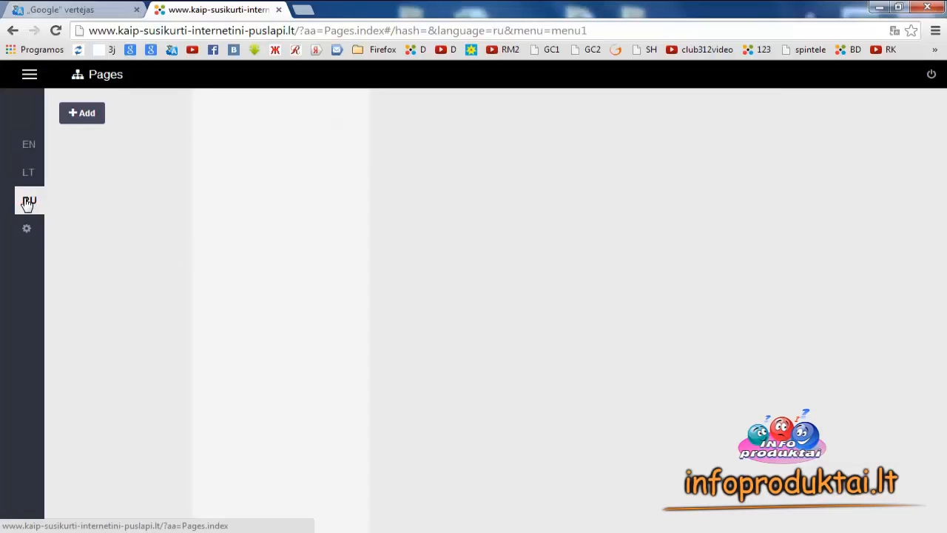
left_click(95, 120)
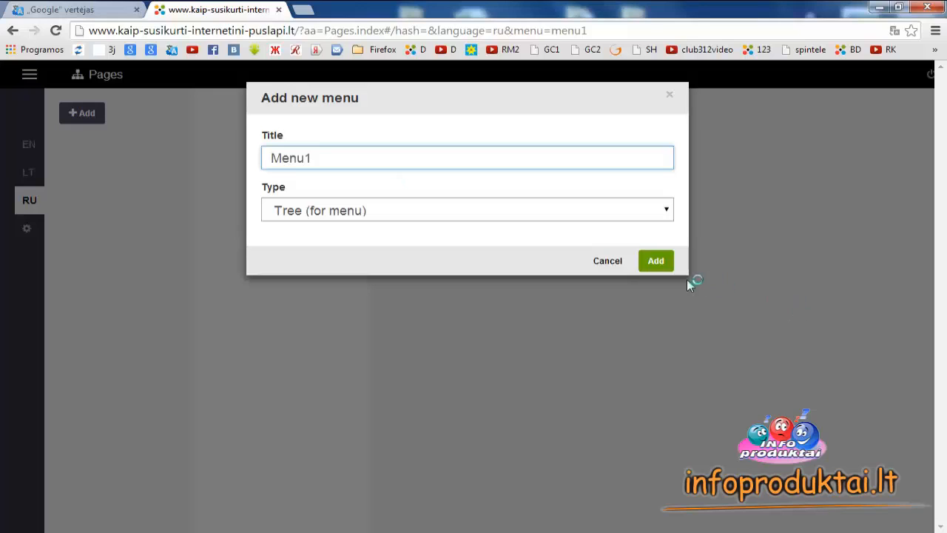
left_click(663, 263)
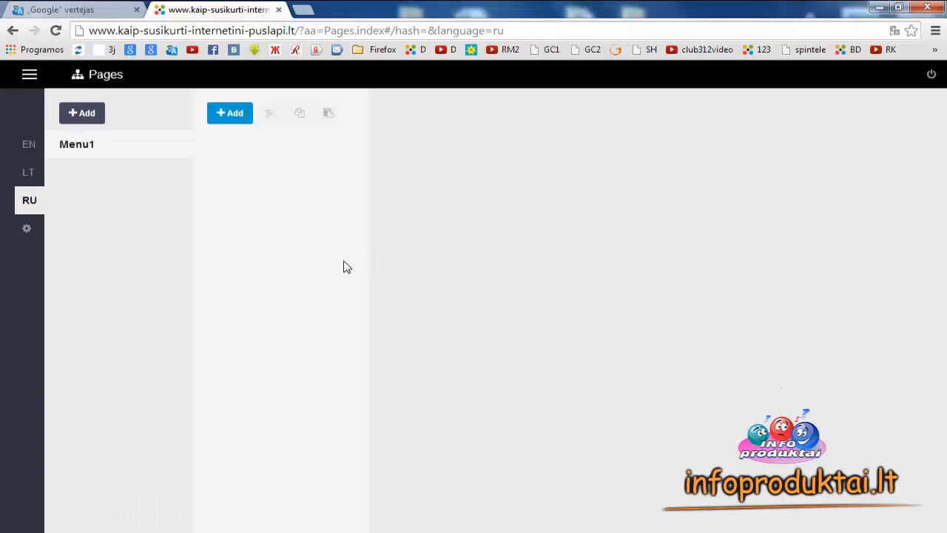
- Add a visible page titled Pagrindinis to Menu1 of the LT language
left_click(28, 175)
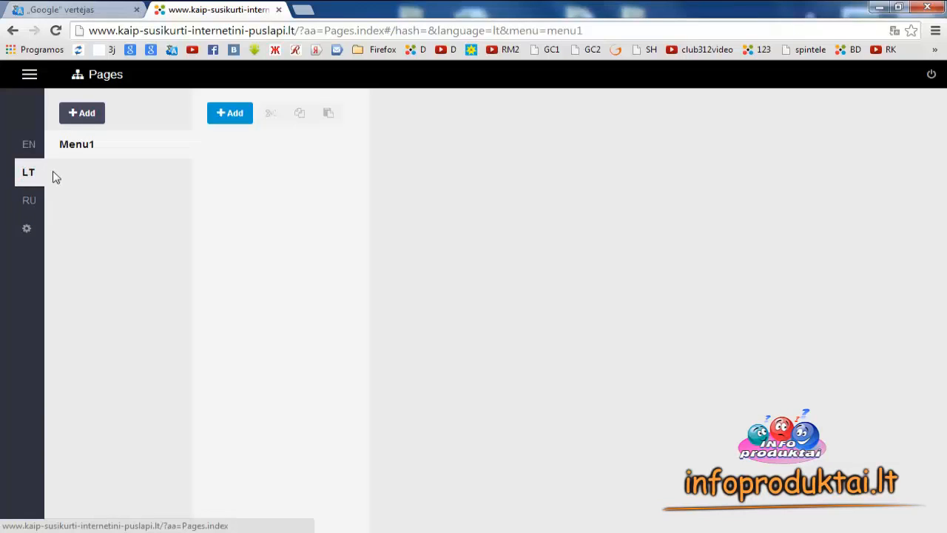
left_click(241, 115)
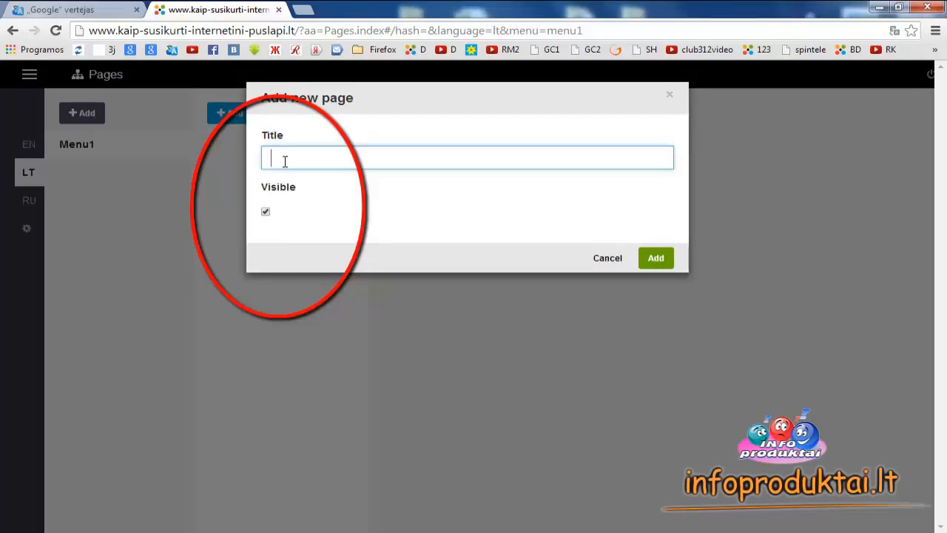
type("Pagrindinis")
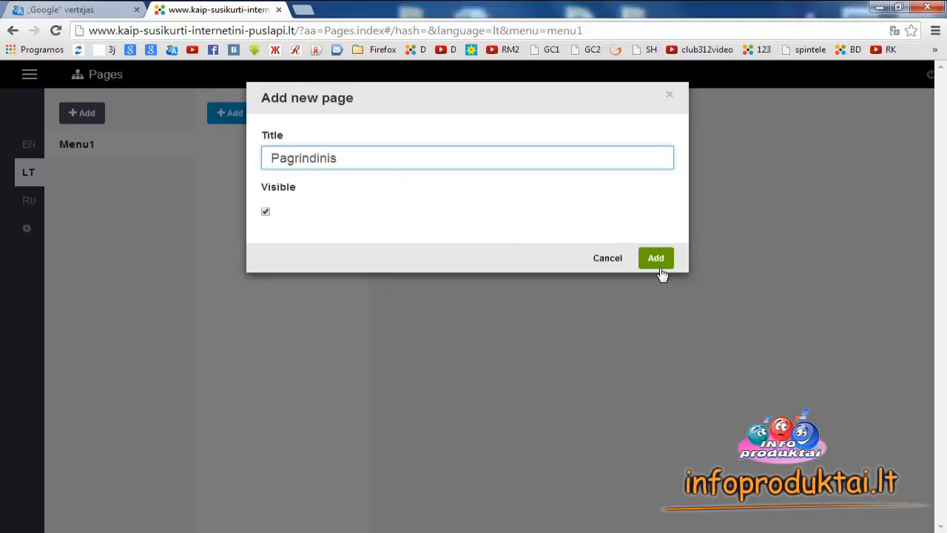
left_click(656, 267)
left_click(656, 260)
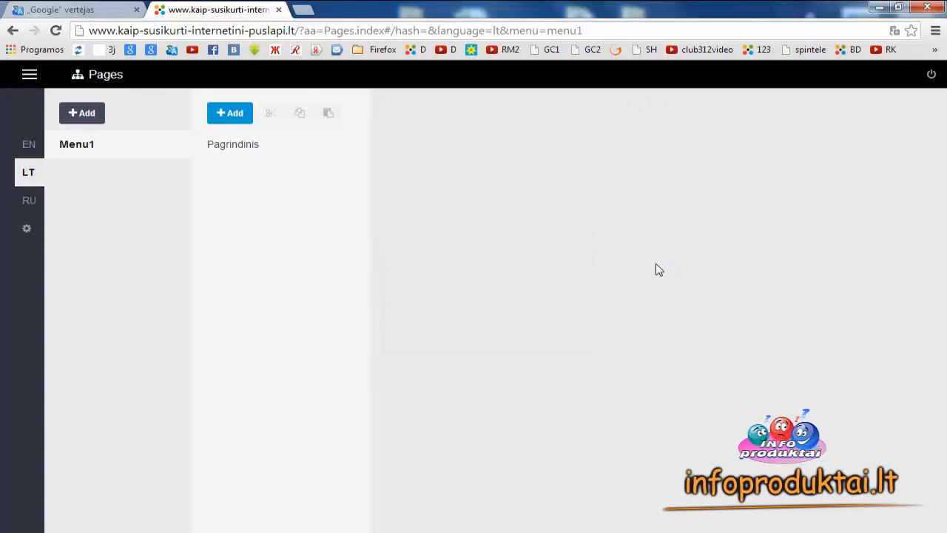
- Add a second visible page titled Apie mus to the LT language's Menu1
left_click(244, 118)
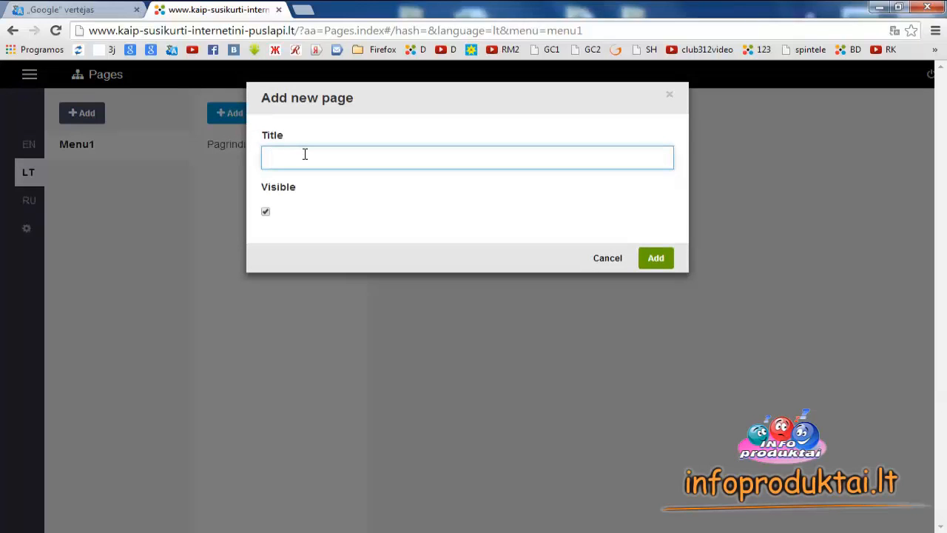
left_click(304, 154)
type("Apie mus")
left_click(664, 258)
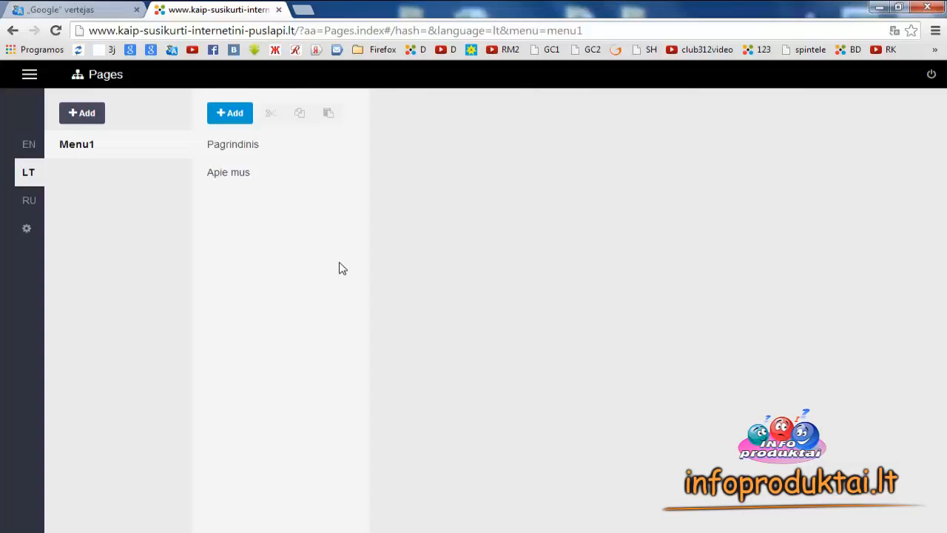
- Open the page properties of Apie mus in the LT language's Menu1 and examine its title and settings
left_click(237, 181)
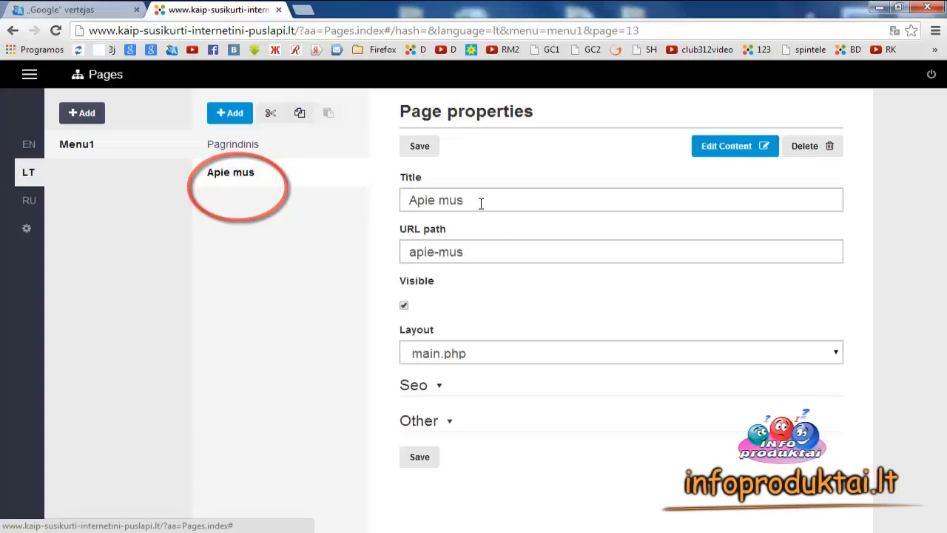
triple_click(432, 202)
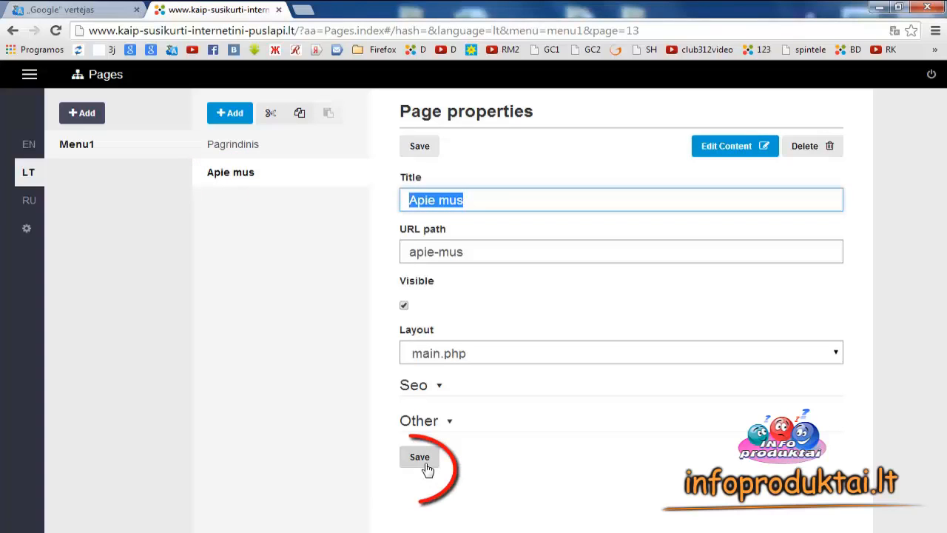
left_click(260, 235)
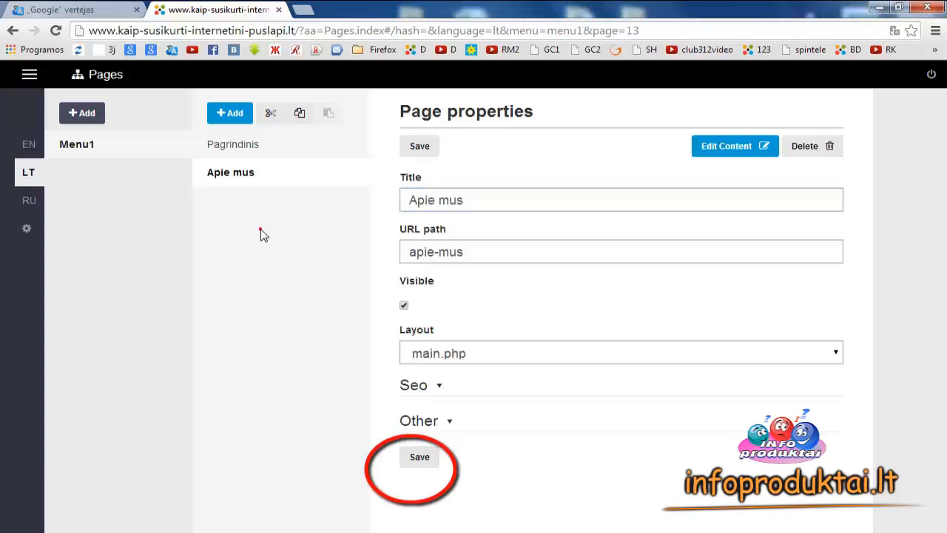
- Add a visible page titled Kontaktai to the LT language's Menu1 and place it at the top level, below Apie mus
left_click(244, 120)
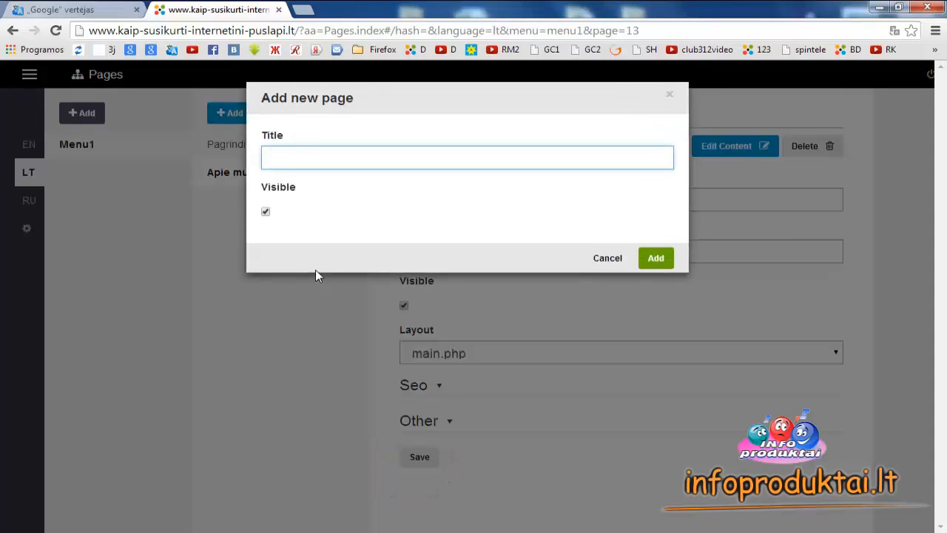
type("Kontaktai")
left_click(655, 258)
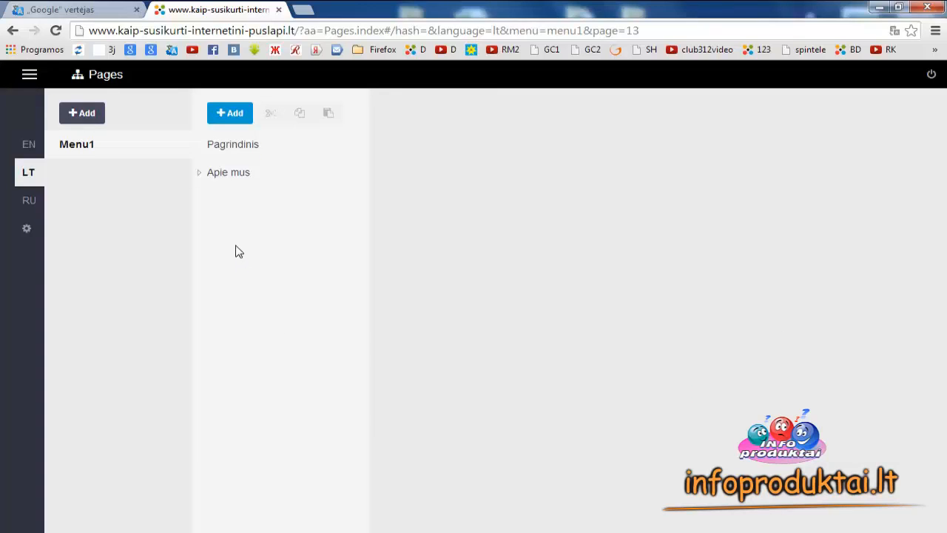
left_click(198, 172)
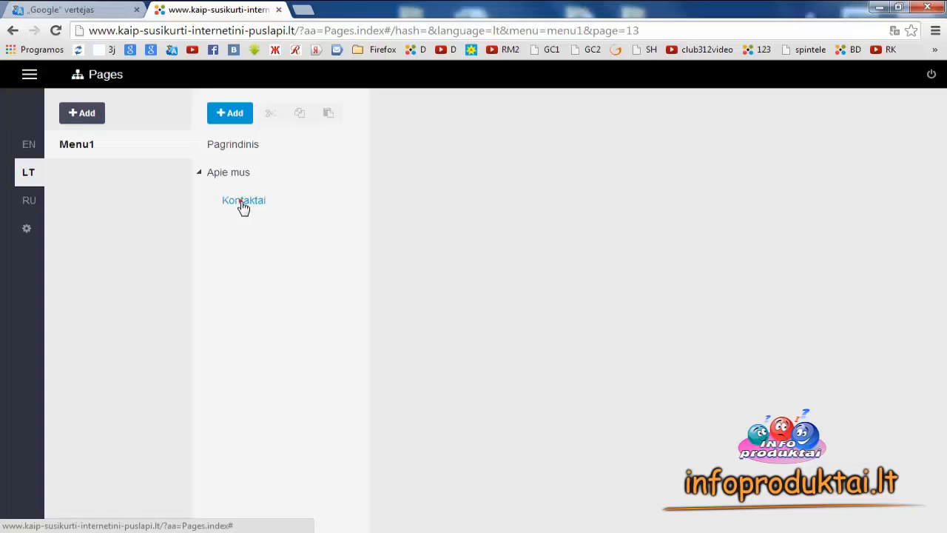
left_click_drag(242, 207, 217, 192)
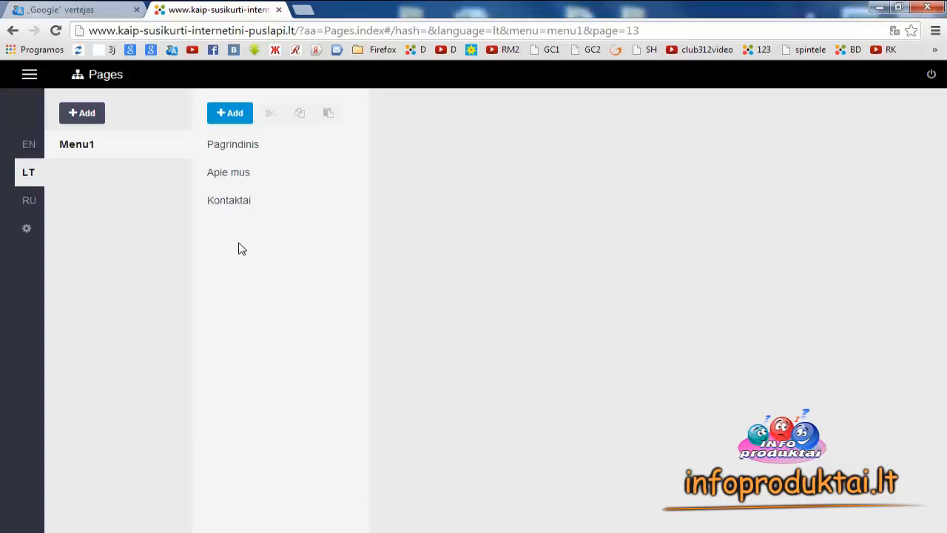
- Open the content view of the LT site version and check the Apie mus and Kontaktai pages
left_click(29, 74)
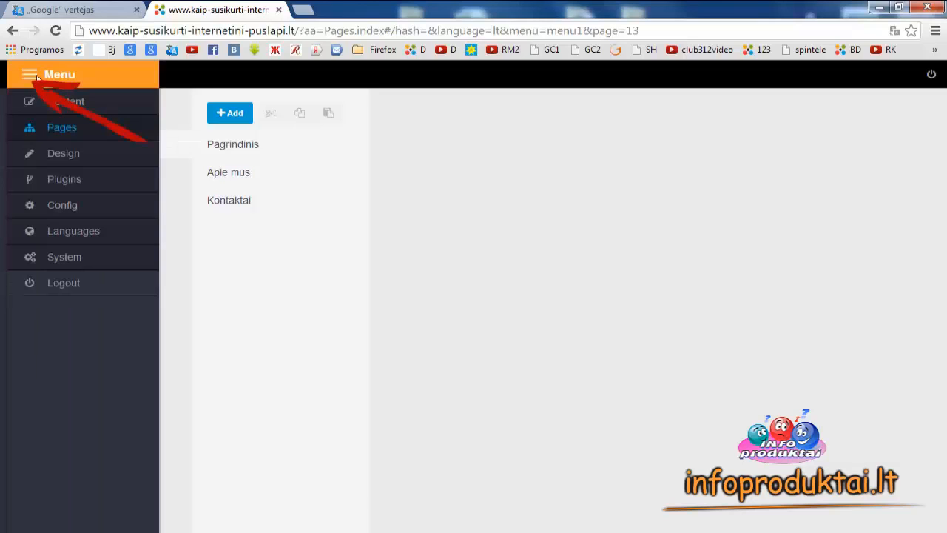
left_click(52, 102)
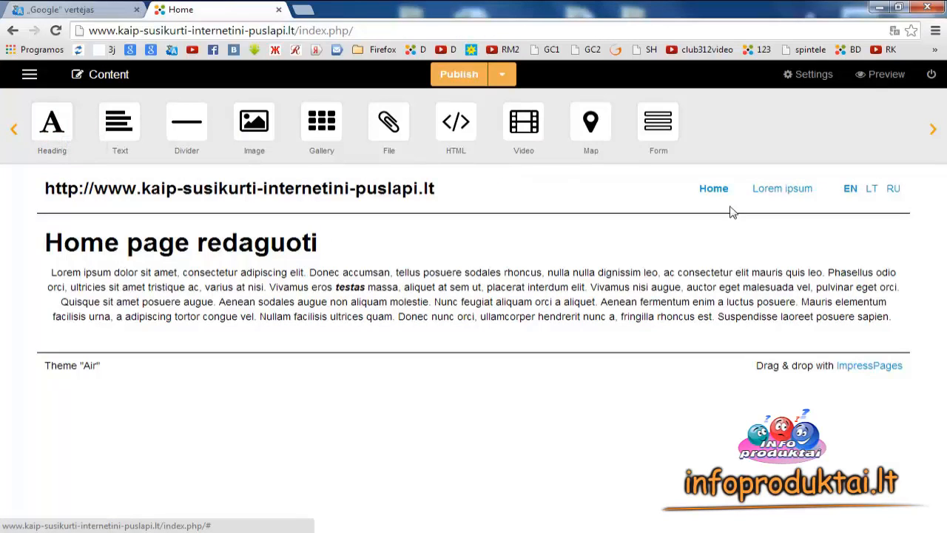
left_click(872, 190)
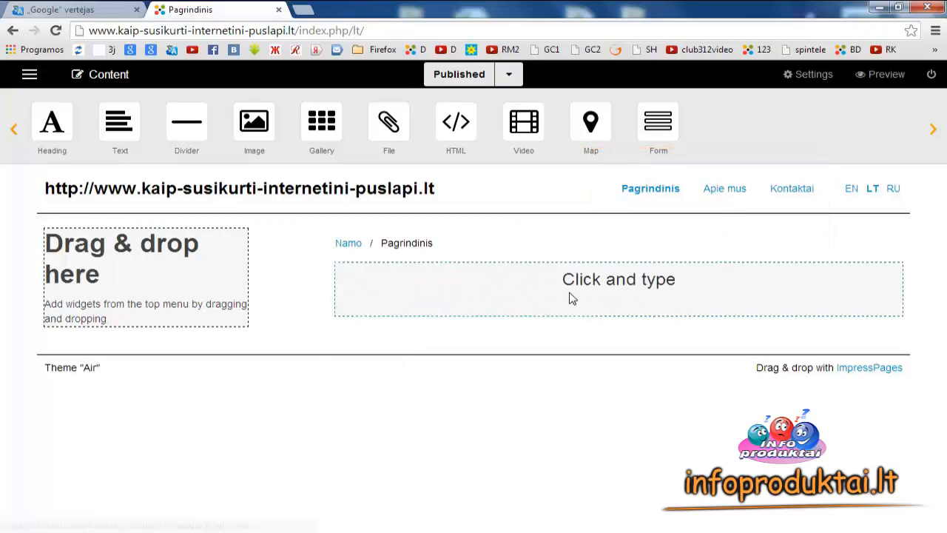
left_click(723, 190)
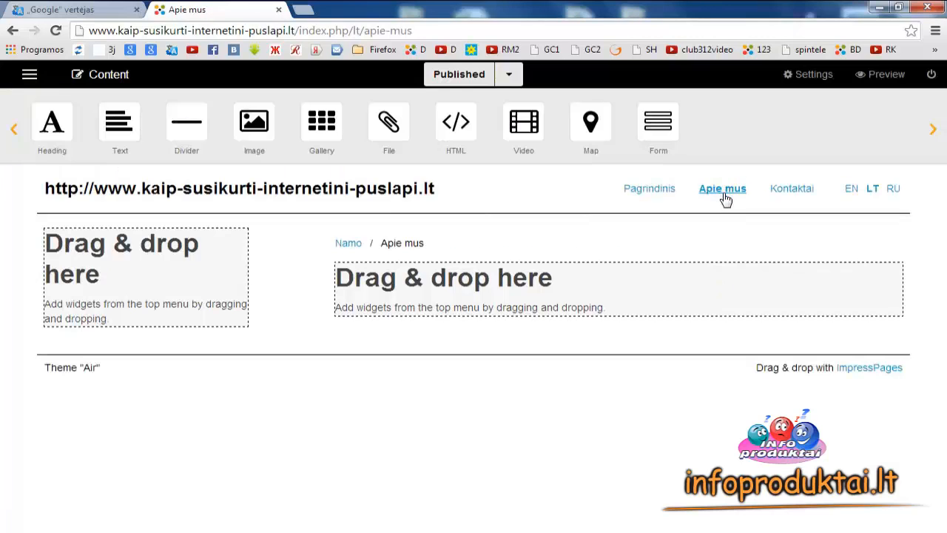
left_click(788, 194)
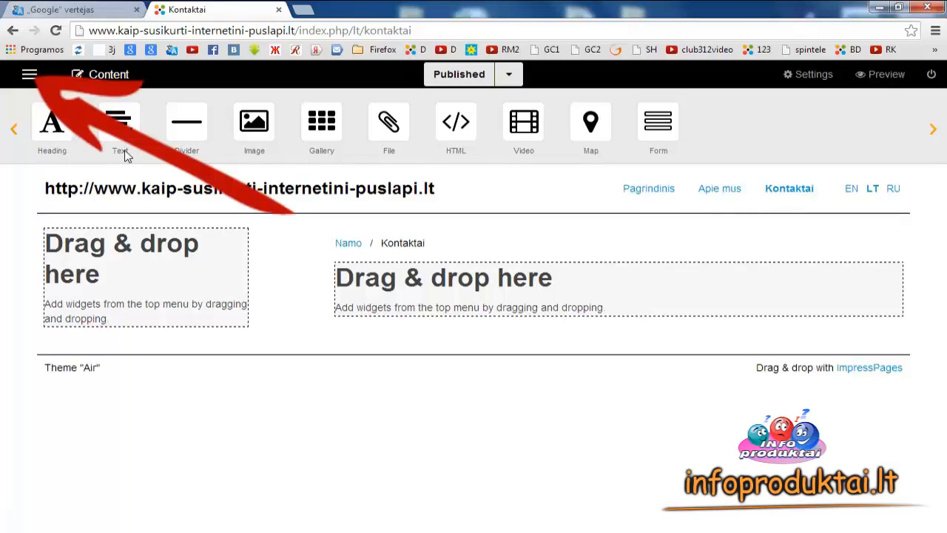
- Return to the page management and add a menu titled Menu2 of type Tree (for menu) to the LT language
left_click(30, 75)
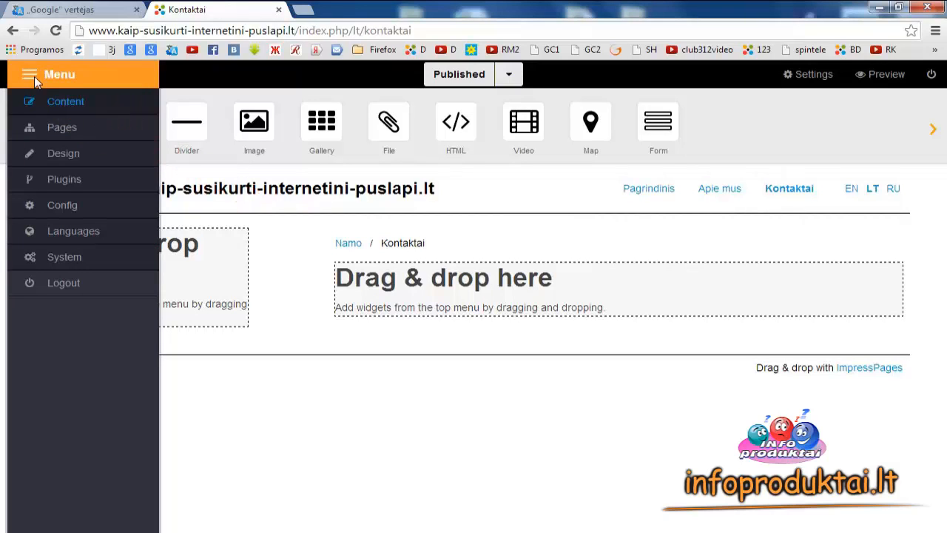
left_click(52, 127)
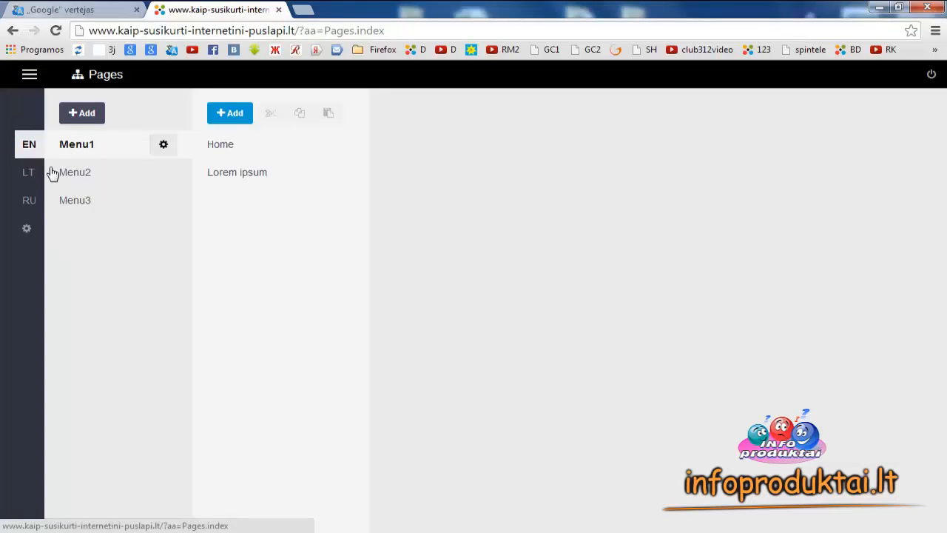
left_click(33, 181)
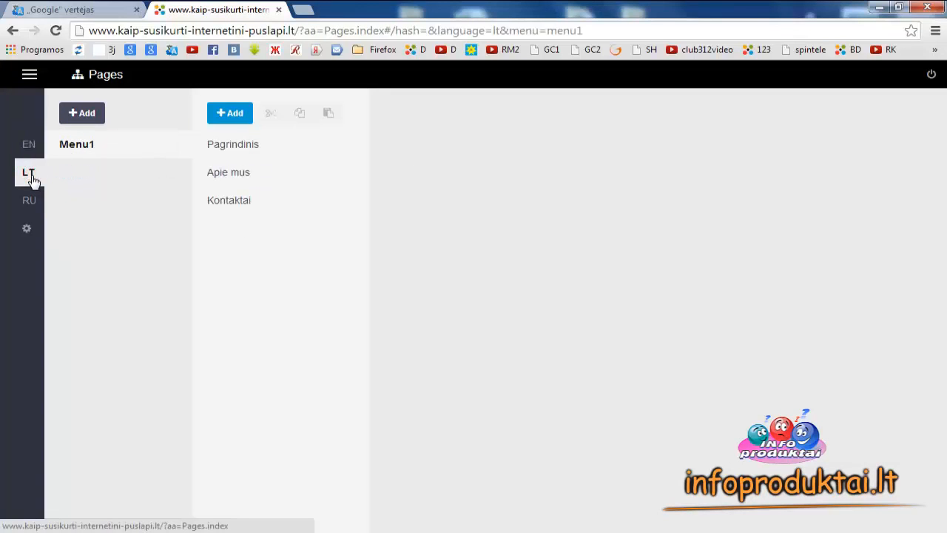
left_click(101, 119)
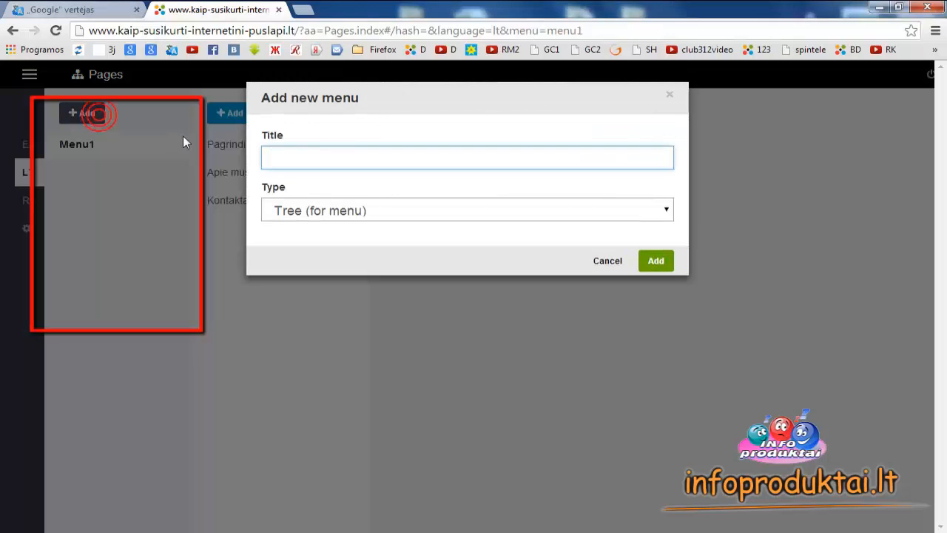
type("Menu2")
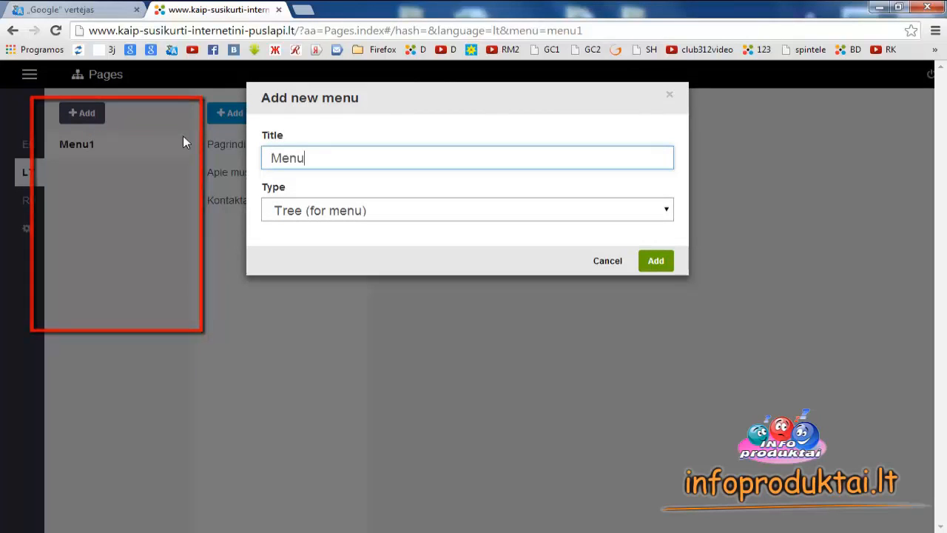
left_click(654, 265)
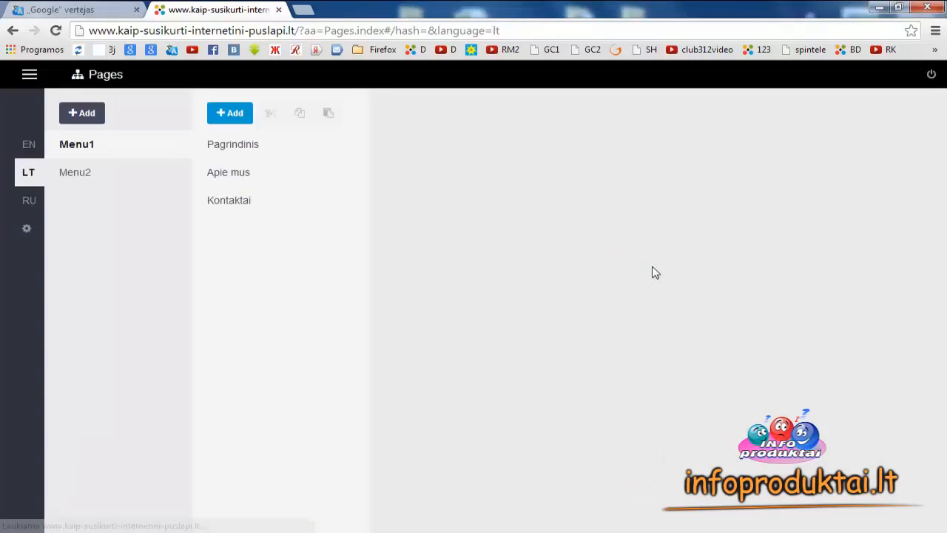
- Add a visible page titled Mano foto to Menu2 of the LT language
left_click(99, 179)
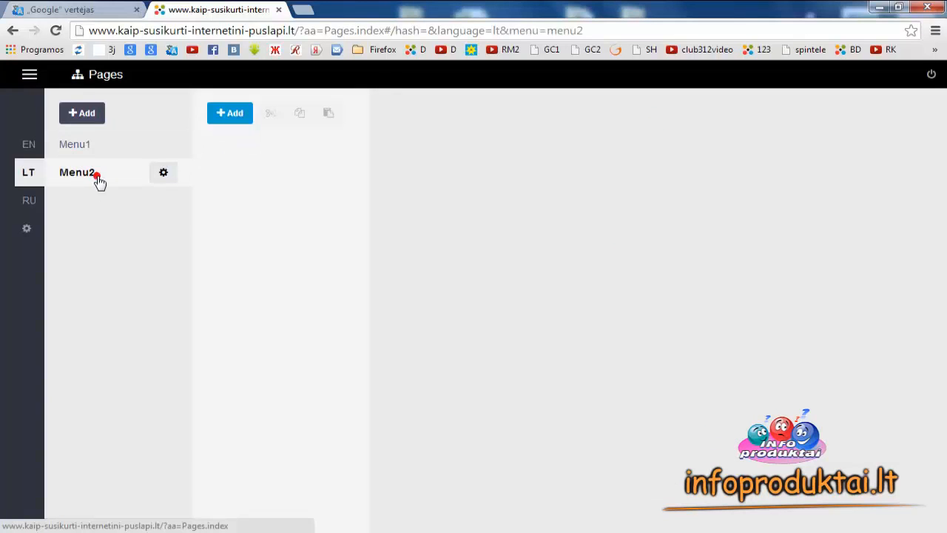
left_click(242, 120)
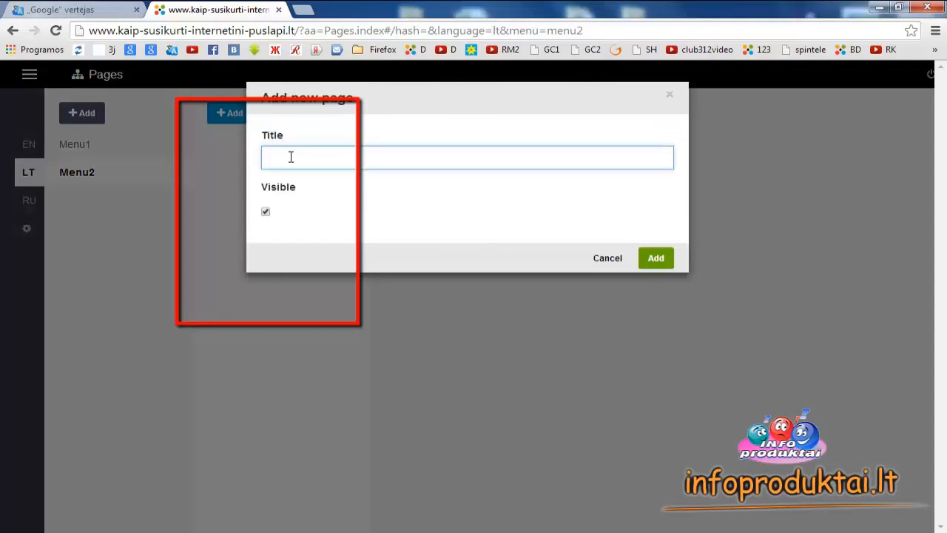
type("Puslapis1")
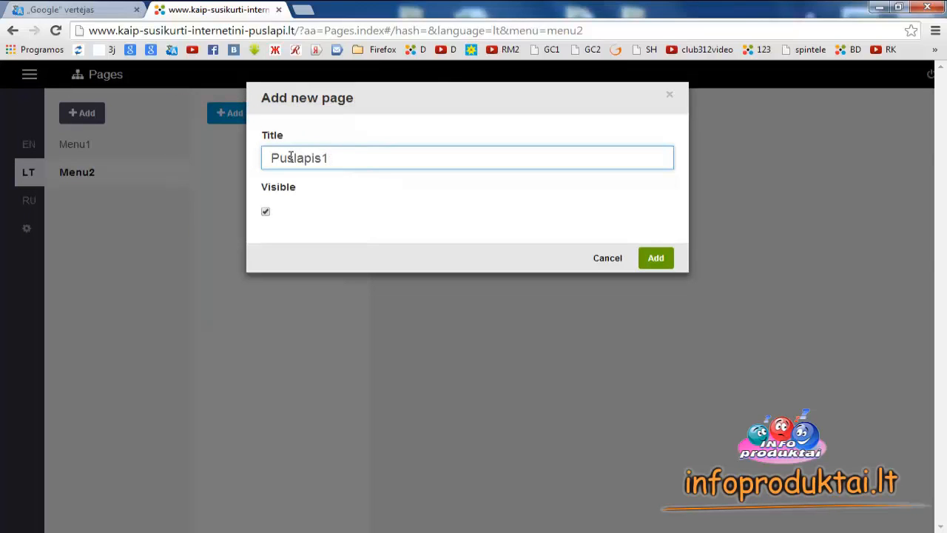
key("BackSpace")
key("BackSpace")
key("BackSpace")
key("BackSpace")
key("BackSpace")
key("BackSpace")
key("BackSpace")
key("BackSpace")
type("Ma")
left_click(663, 265)
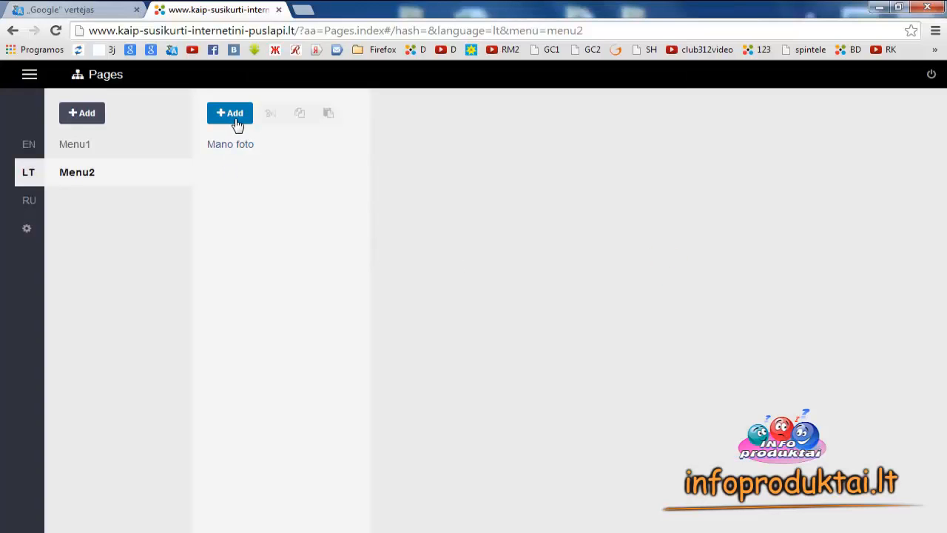
- Add two more visible pages, titled Mano darbai and Mano video, to the LT language's Menu2
left_click(235, 117)
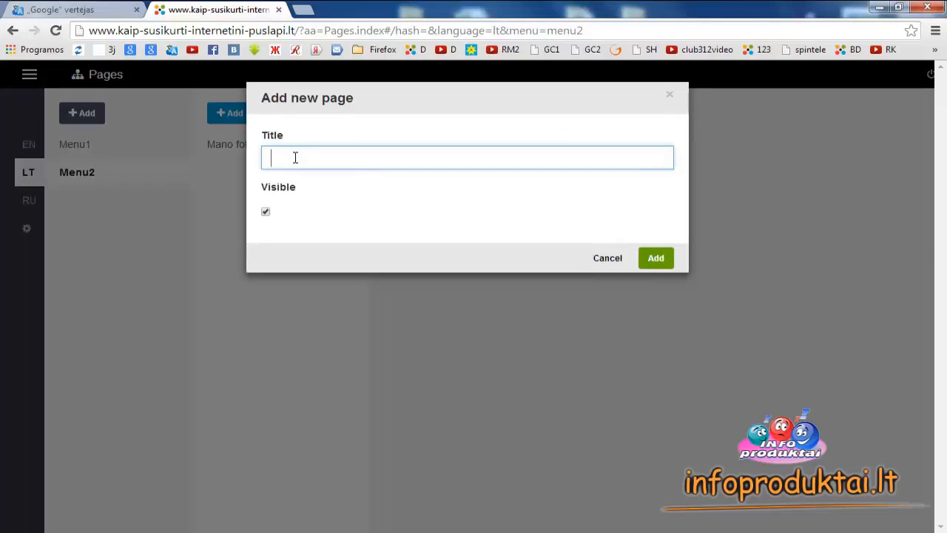
type("Mano darbai")
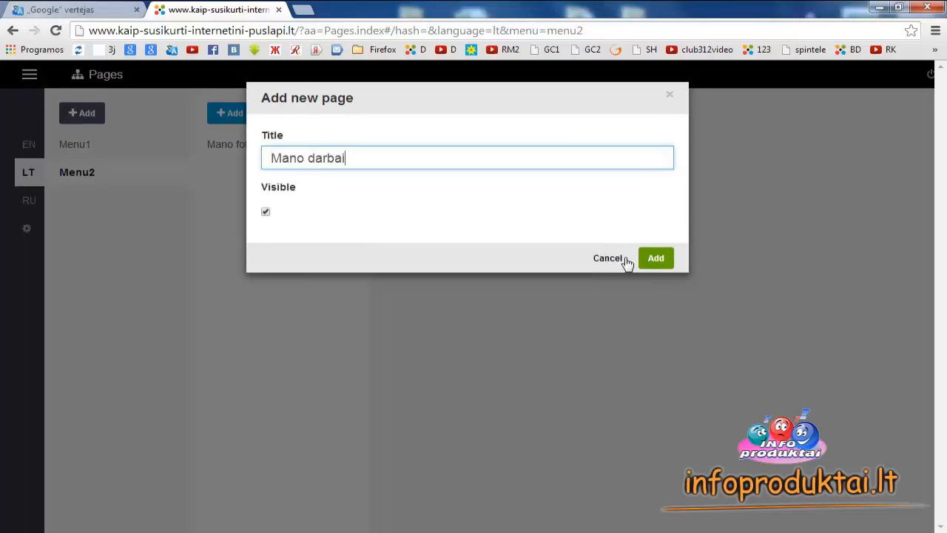
left_click(654, 260)
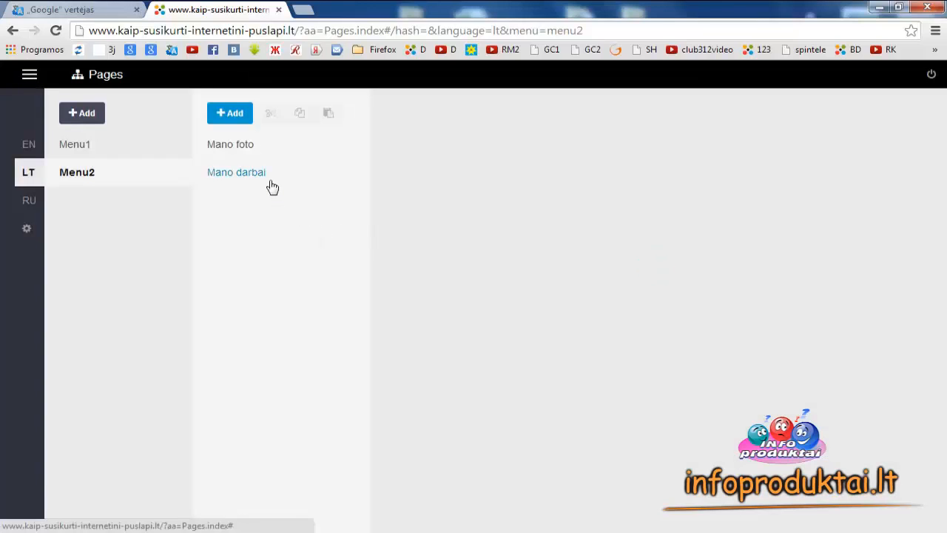
left_click(244, 121)
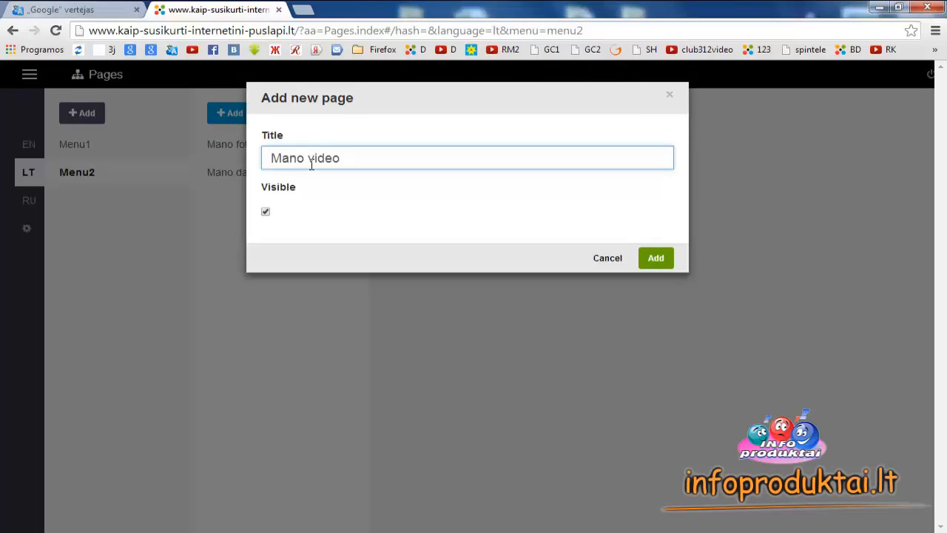
left_click(656, 260)
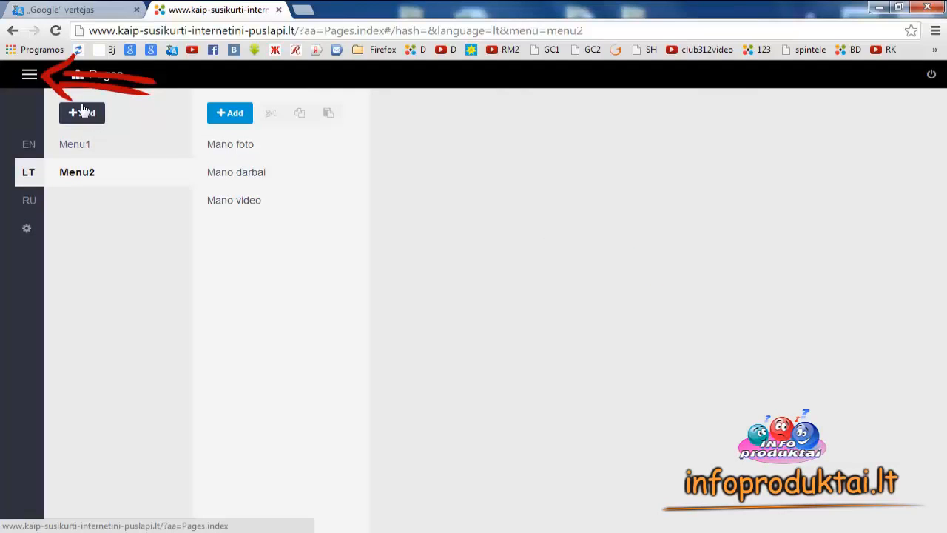
- Open the site's content view and check the Menu2 pages Mano foto, Mano darbai and Mano video
left_click(30, 74)
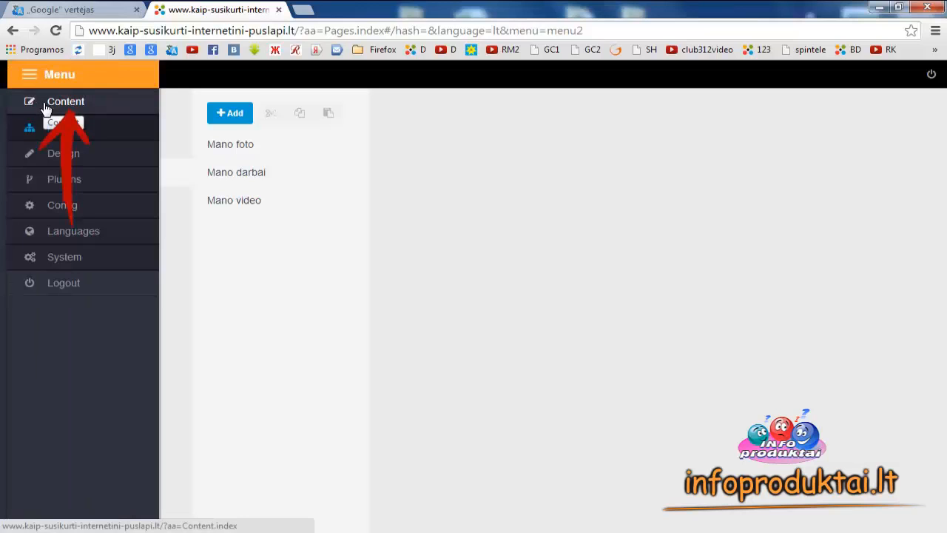
left_click(47, 107)
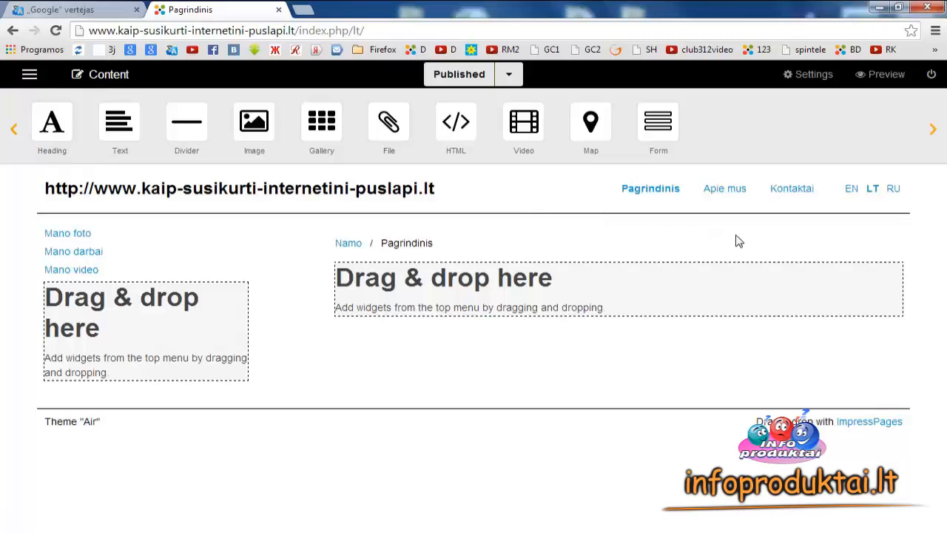
left_click(81, 239)
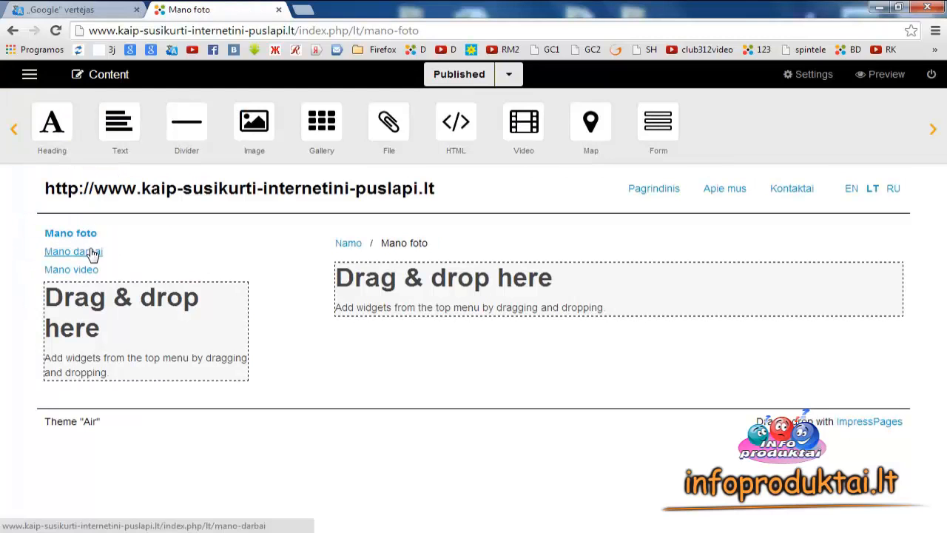
left_click(93, 253)
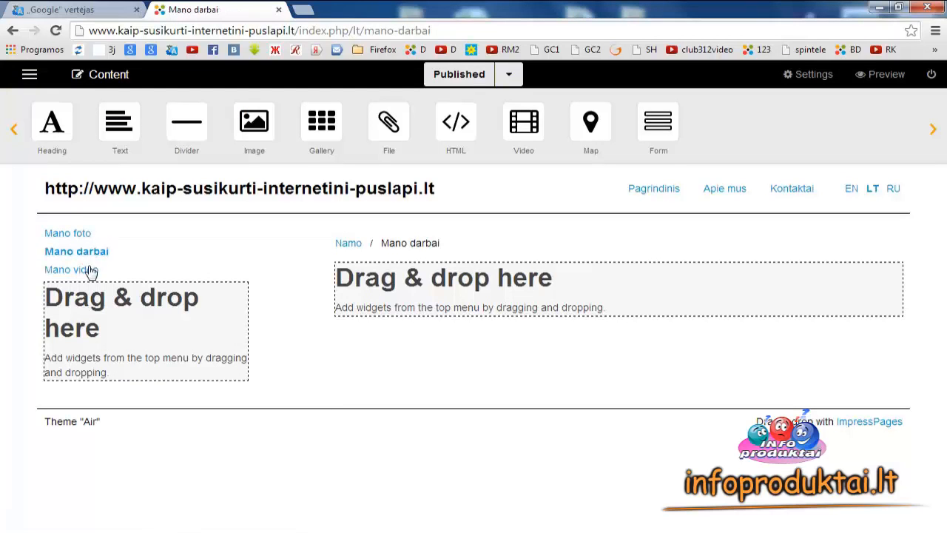
left_click(91, 270)
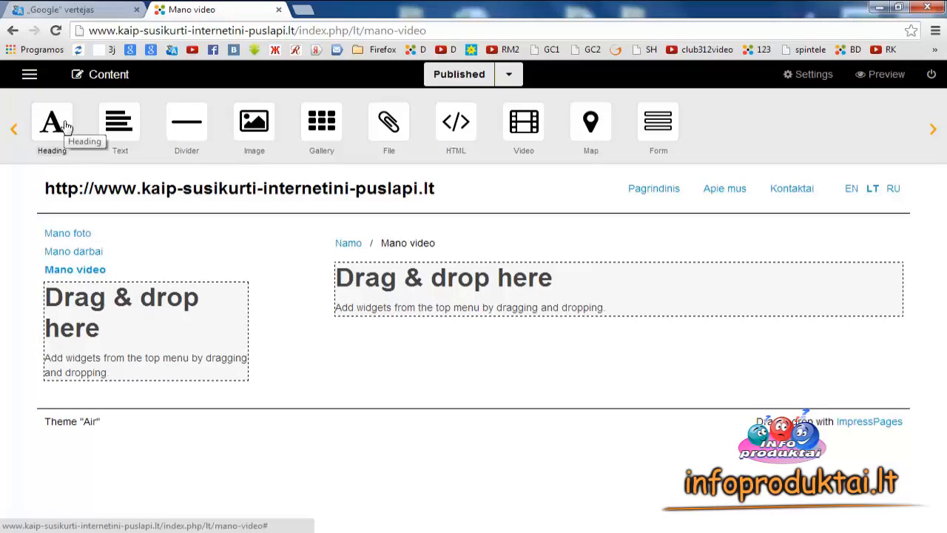
- Return to the page management and add a menu titled Menu3 of type Tree (for menu) to the LT language
left_click(30, 73)
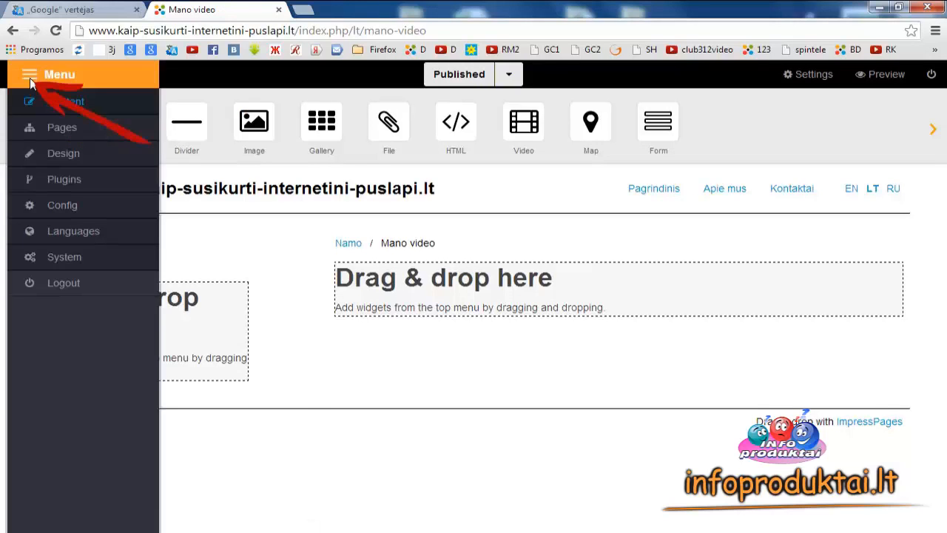
left_click(56, 131)
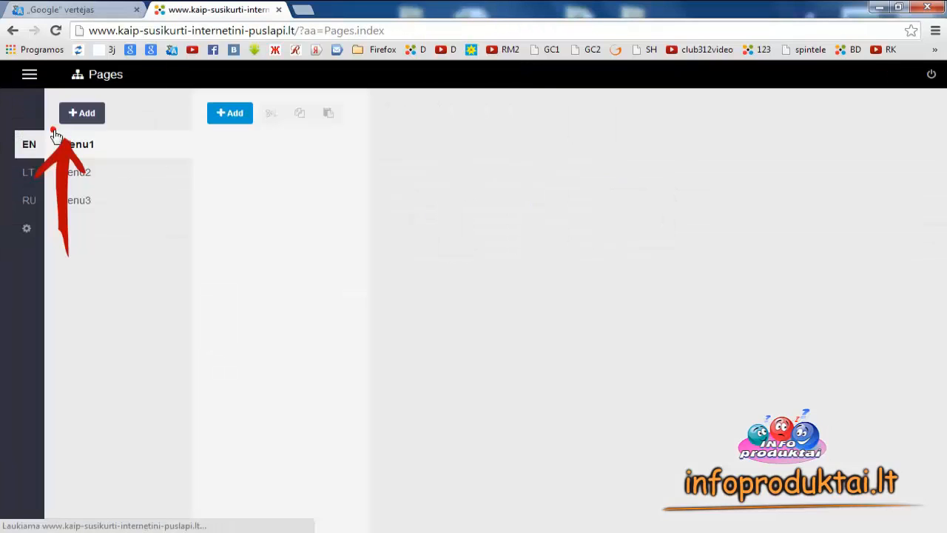
left_click(29, 173)
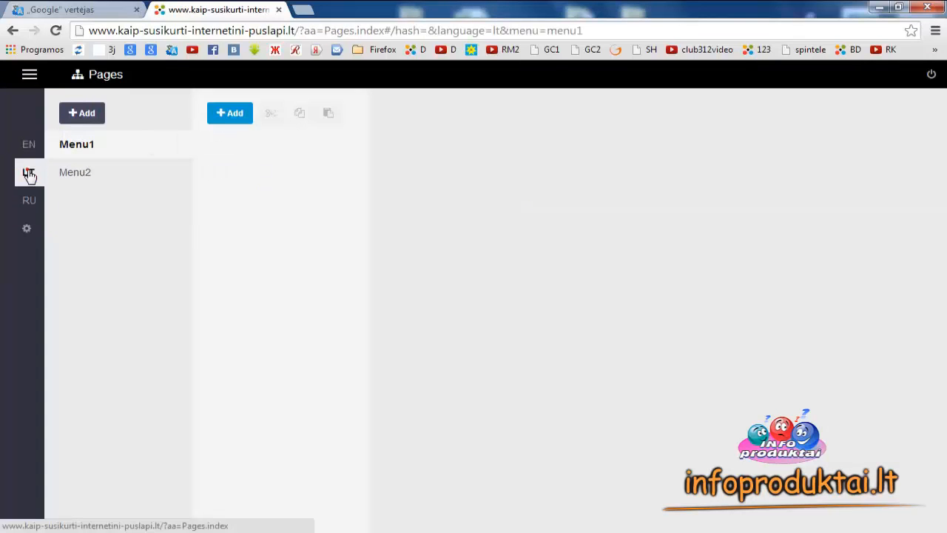
left_click(92, 115)
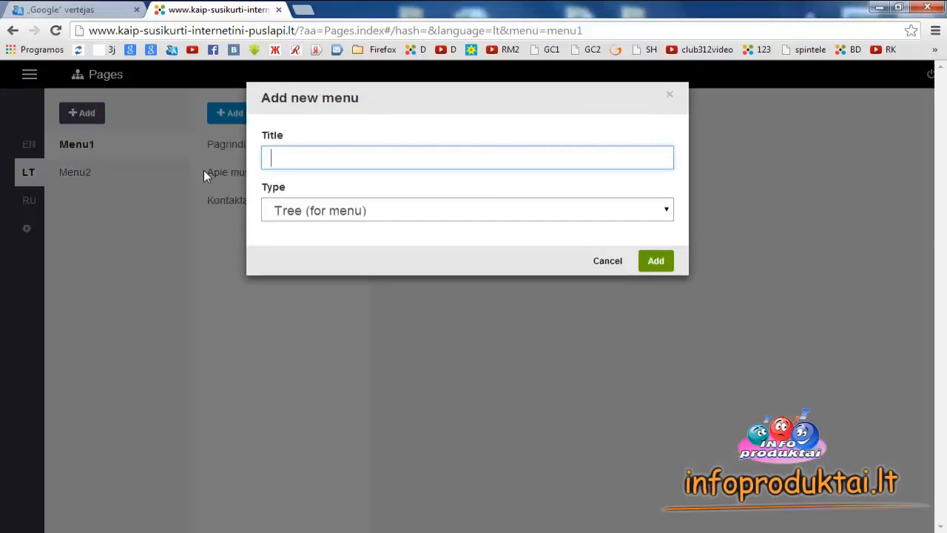
type("Menu3")
left_click(657, 261)
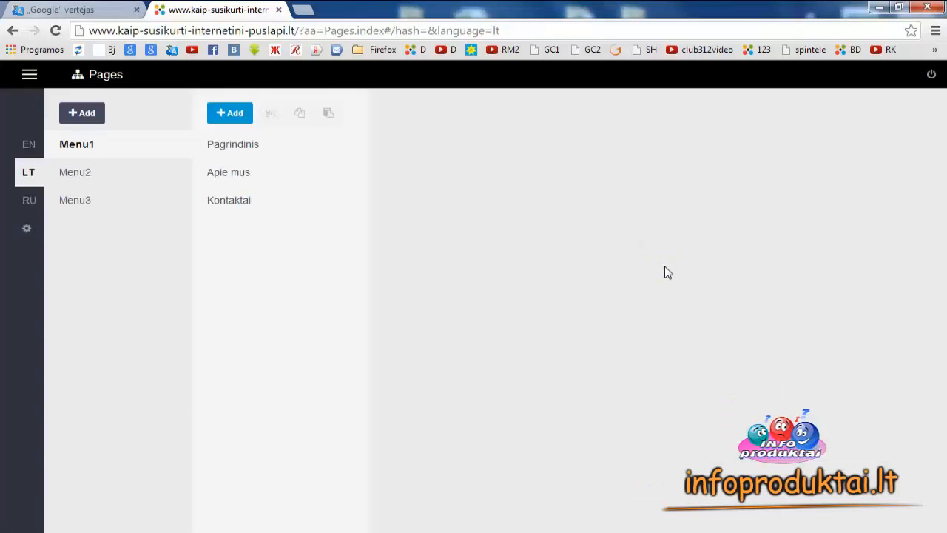
- Add two visible pages, titled puslapis1 and puslapis2, to the LT language's Menu3 and return to the site's content view
left_click(130, 200)
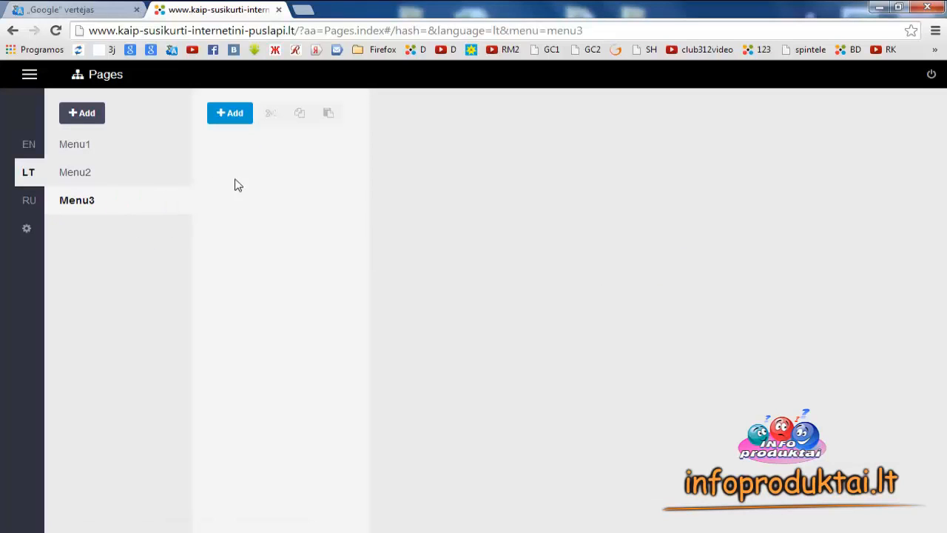
left_click(244, 118)
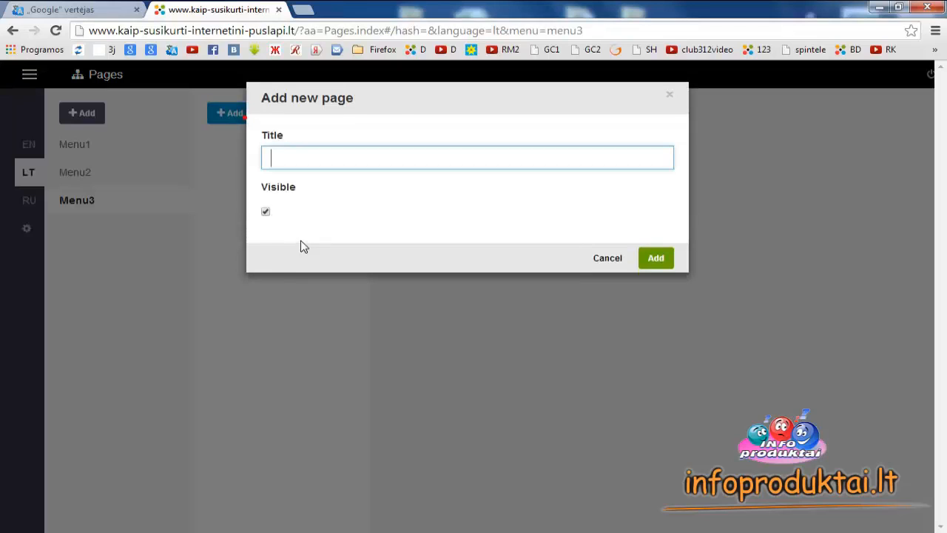
left_click(657, 266)
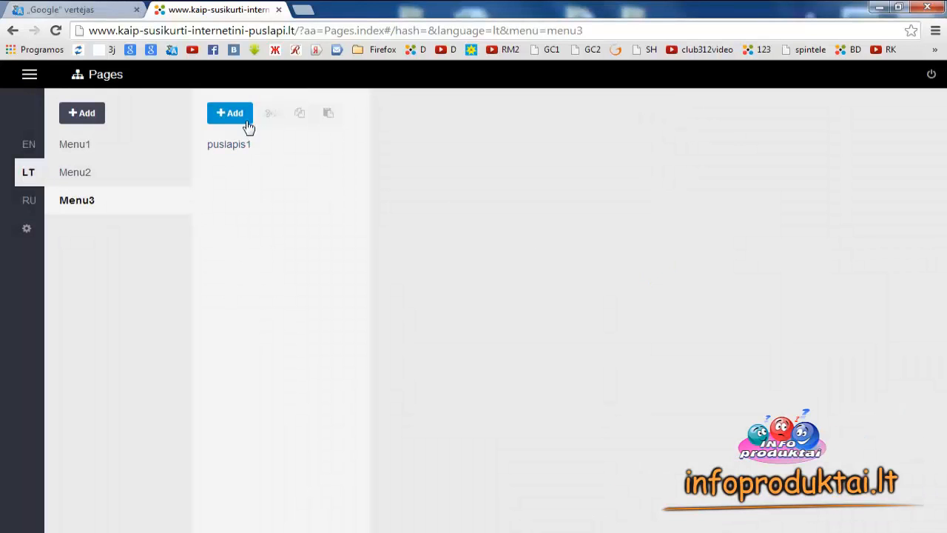
left_click(248, 128)
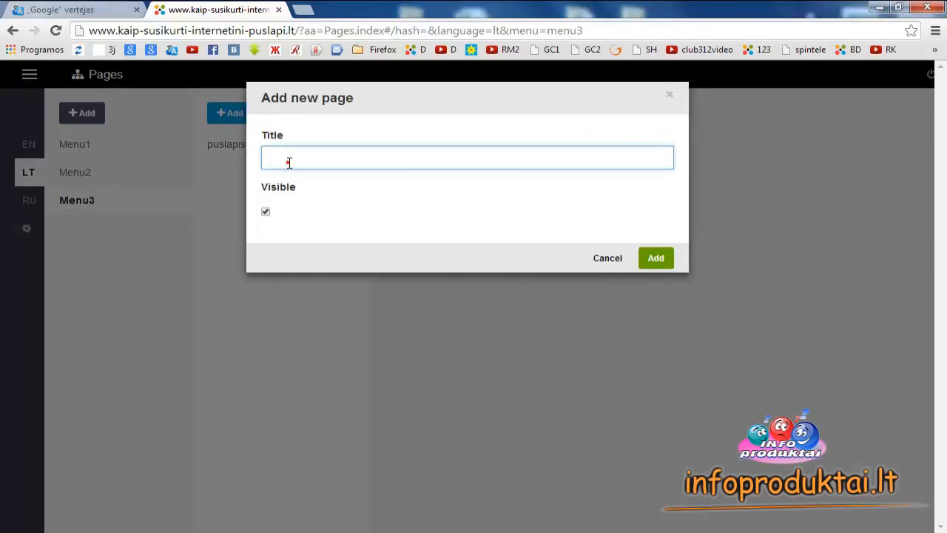
type("puslapis2")
left_click(653, 259)
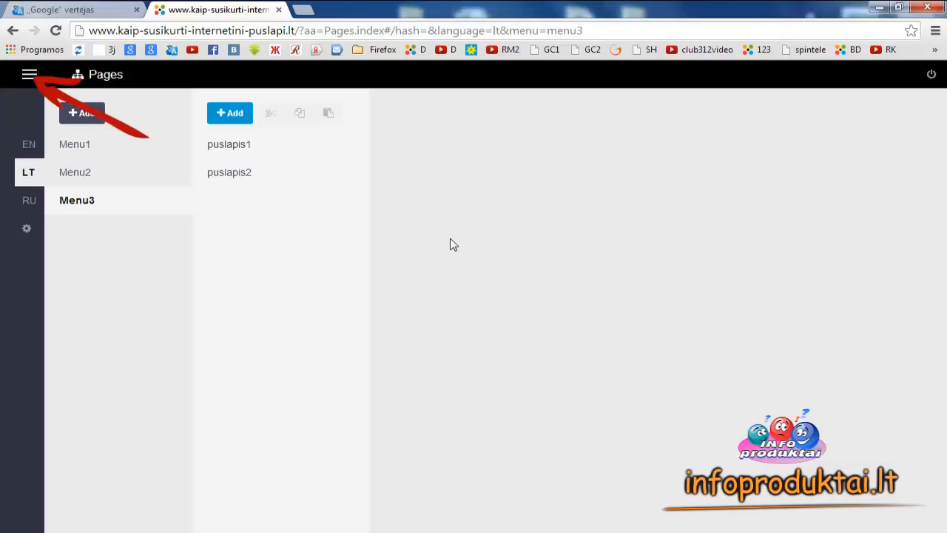
left_click(26, 74)
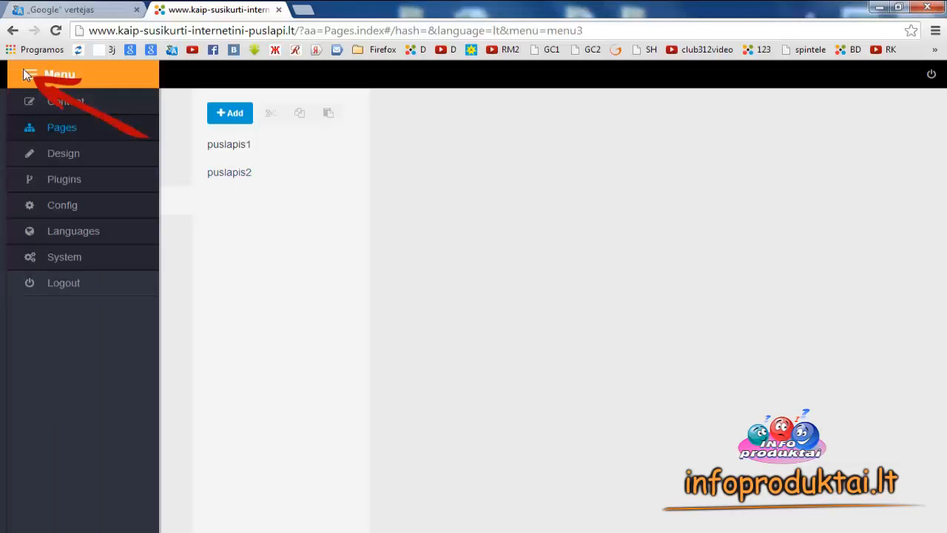
left_click(56, 104)
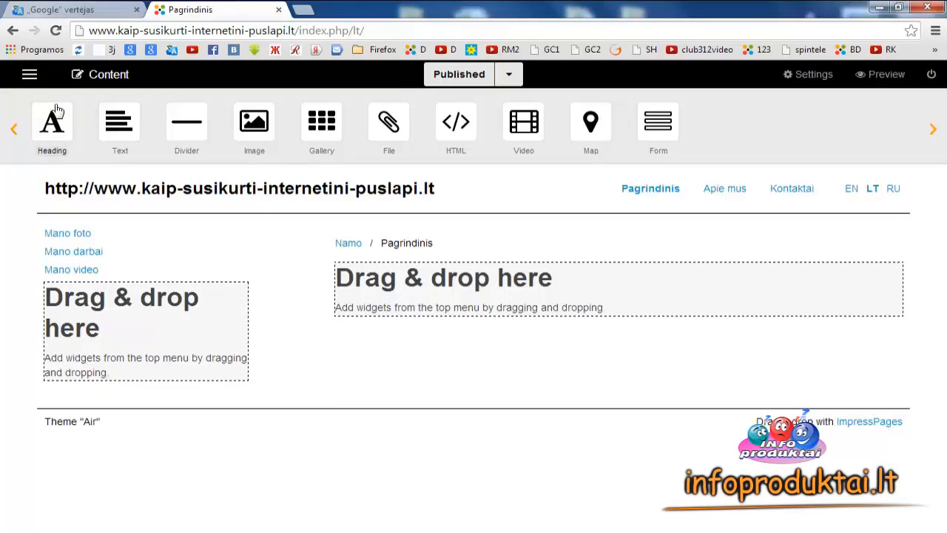